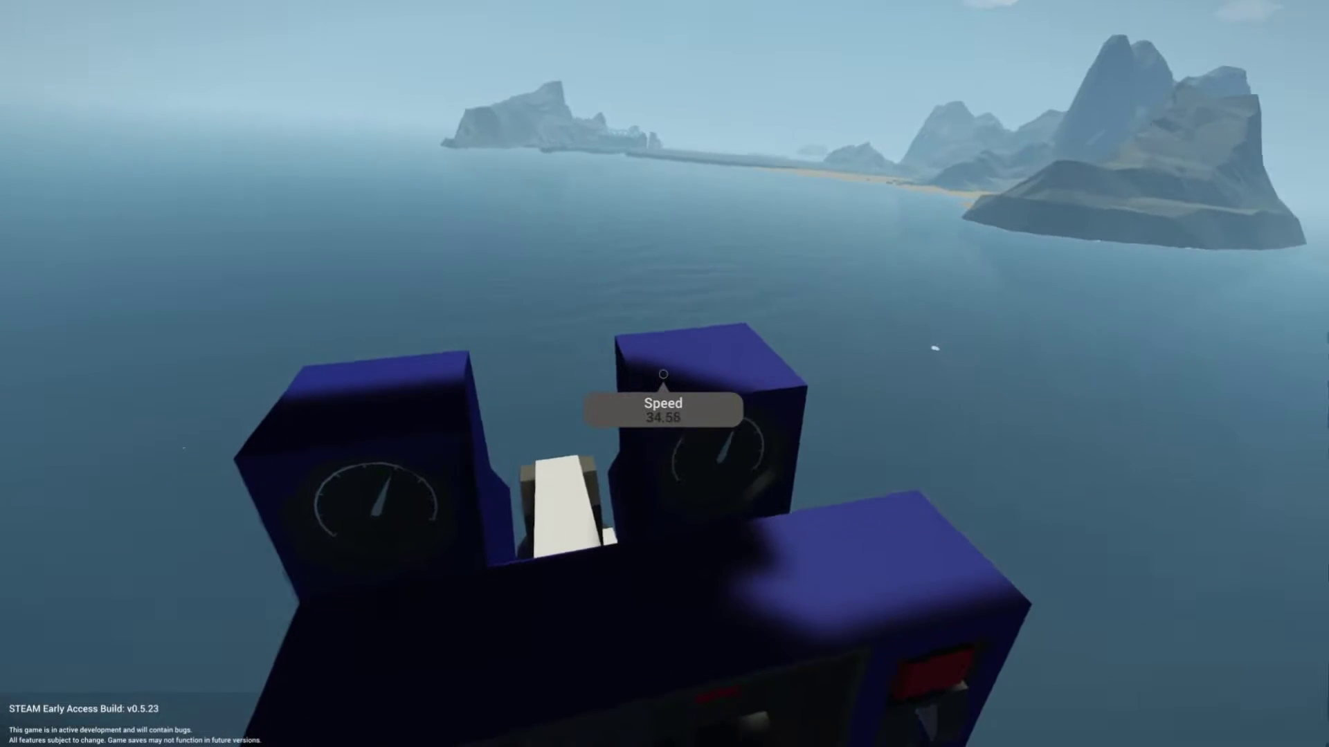
scroll(662, 374, "down", 2)
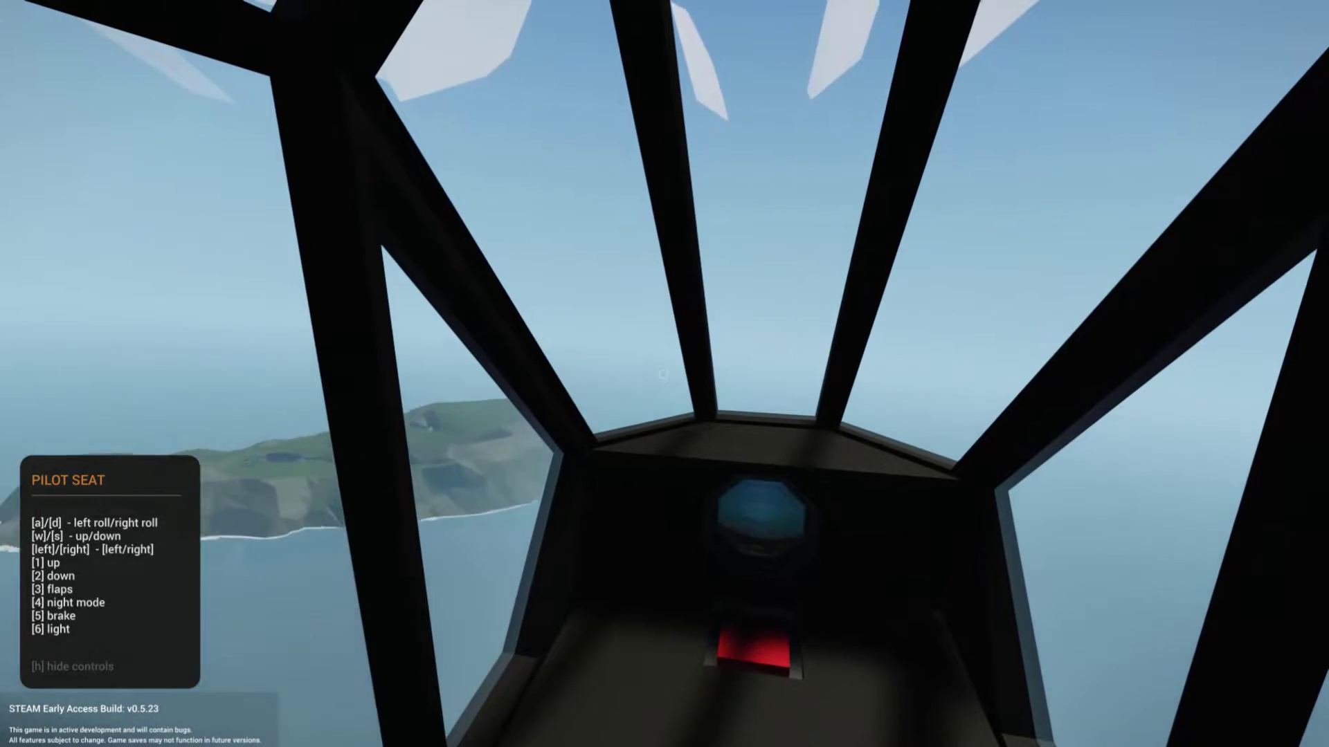
Step: Watch the black plane flip and plunge into the sea from outside, cockpit, then outside views
key("v")
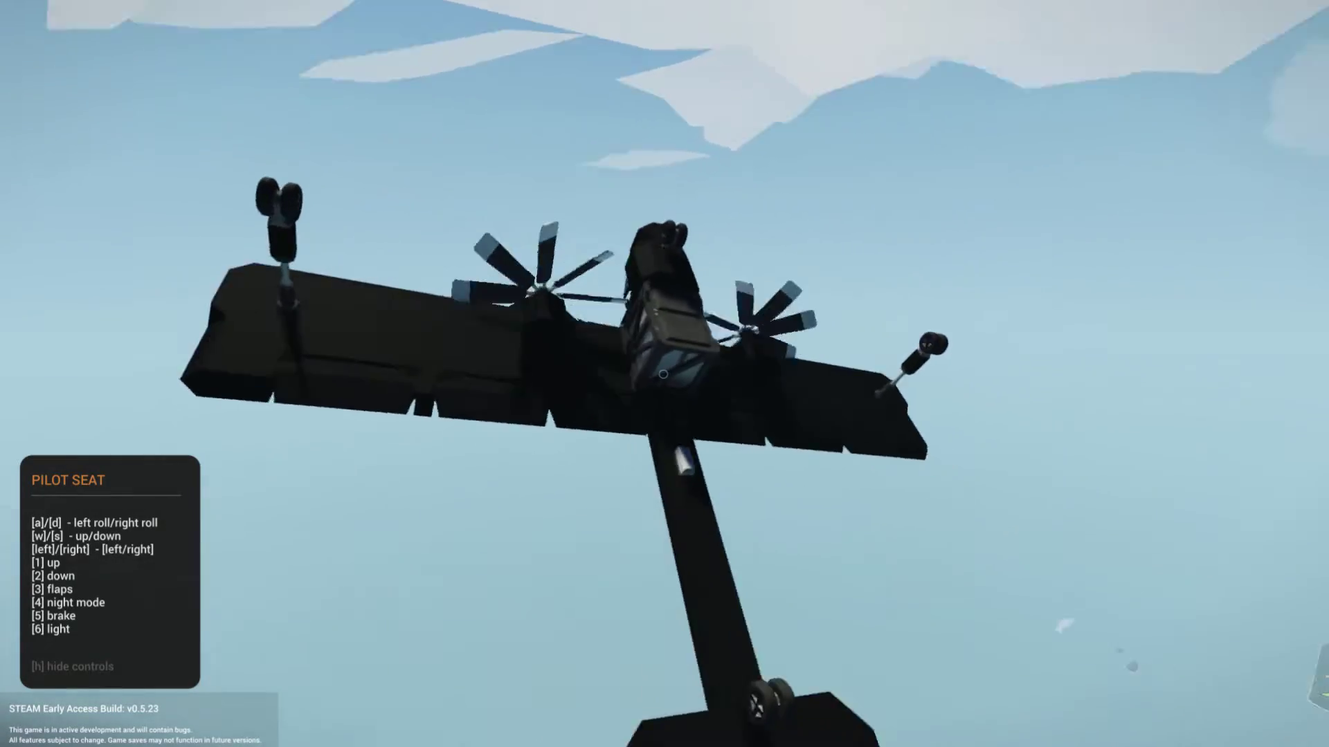
key("v")
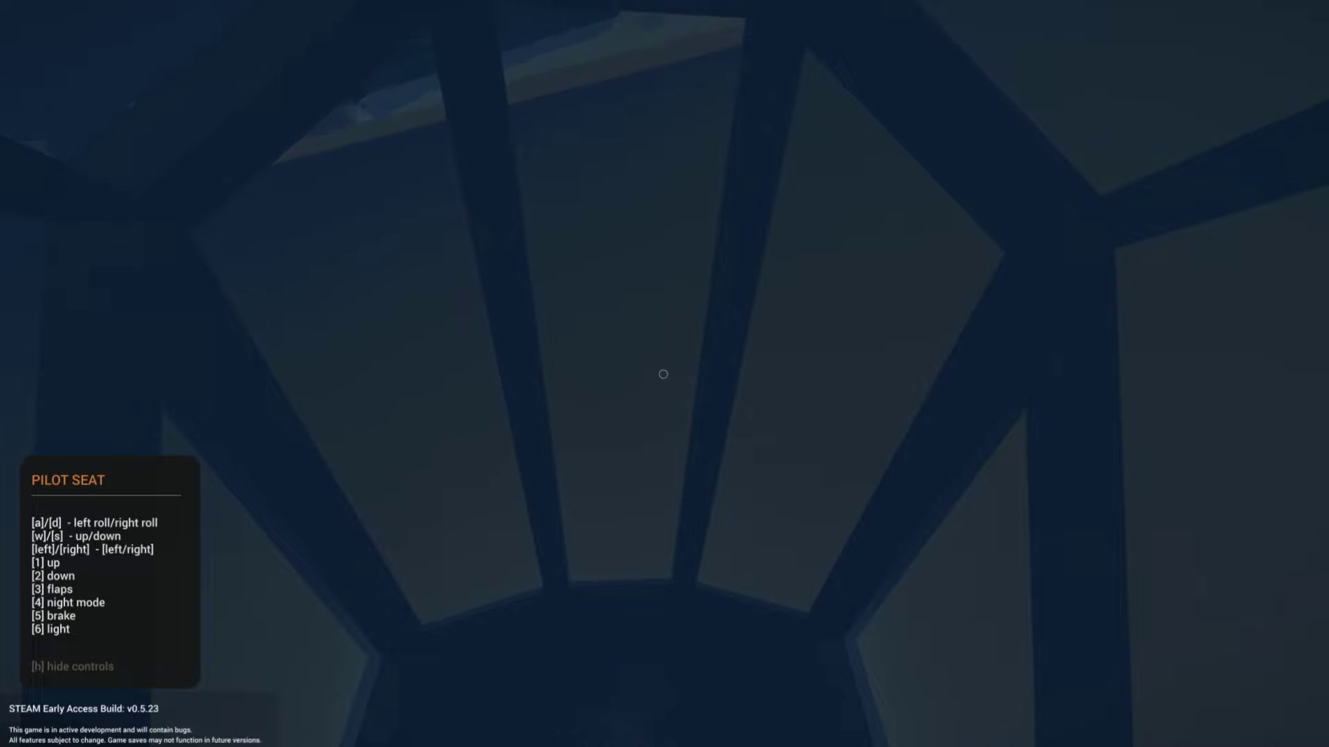
key("c")
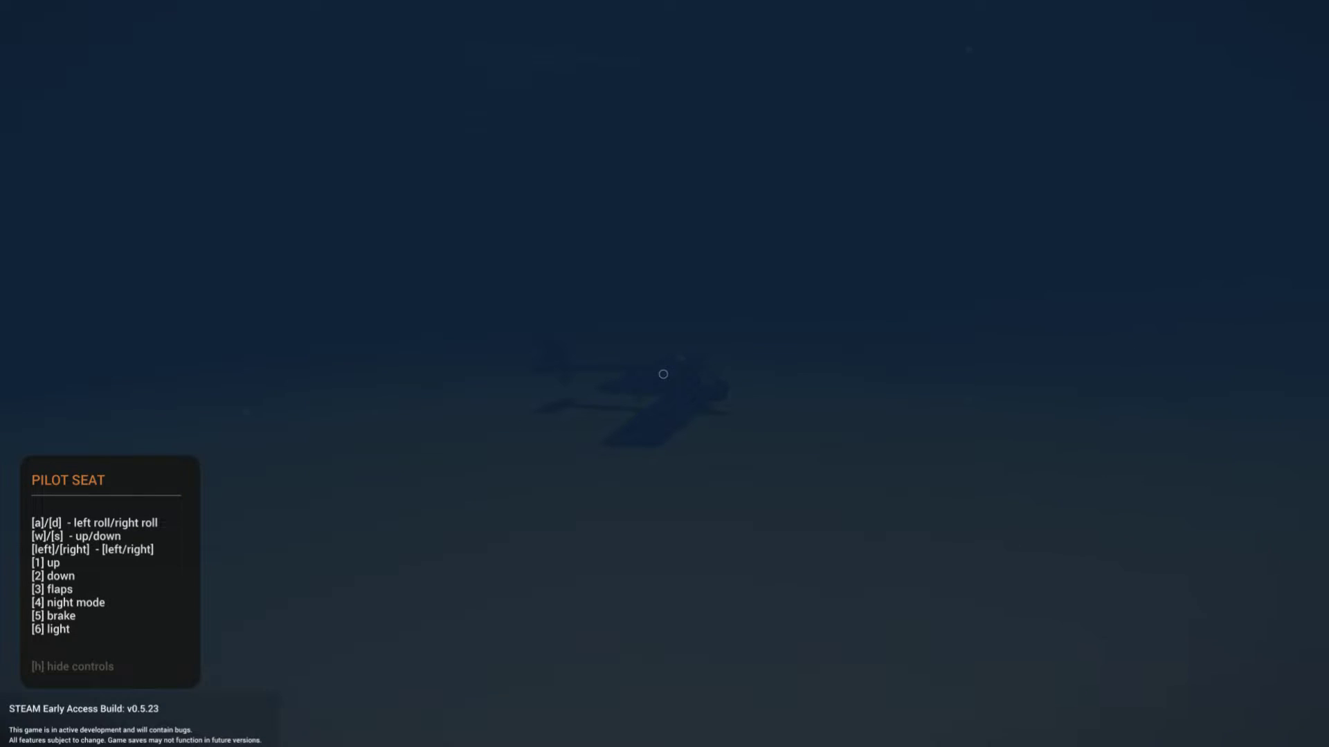
Step: Send the sunken black plane back to the workbench from the map and confirm
key("m")
left_click(692, 279)
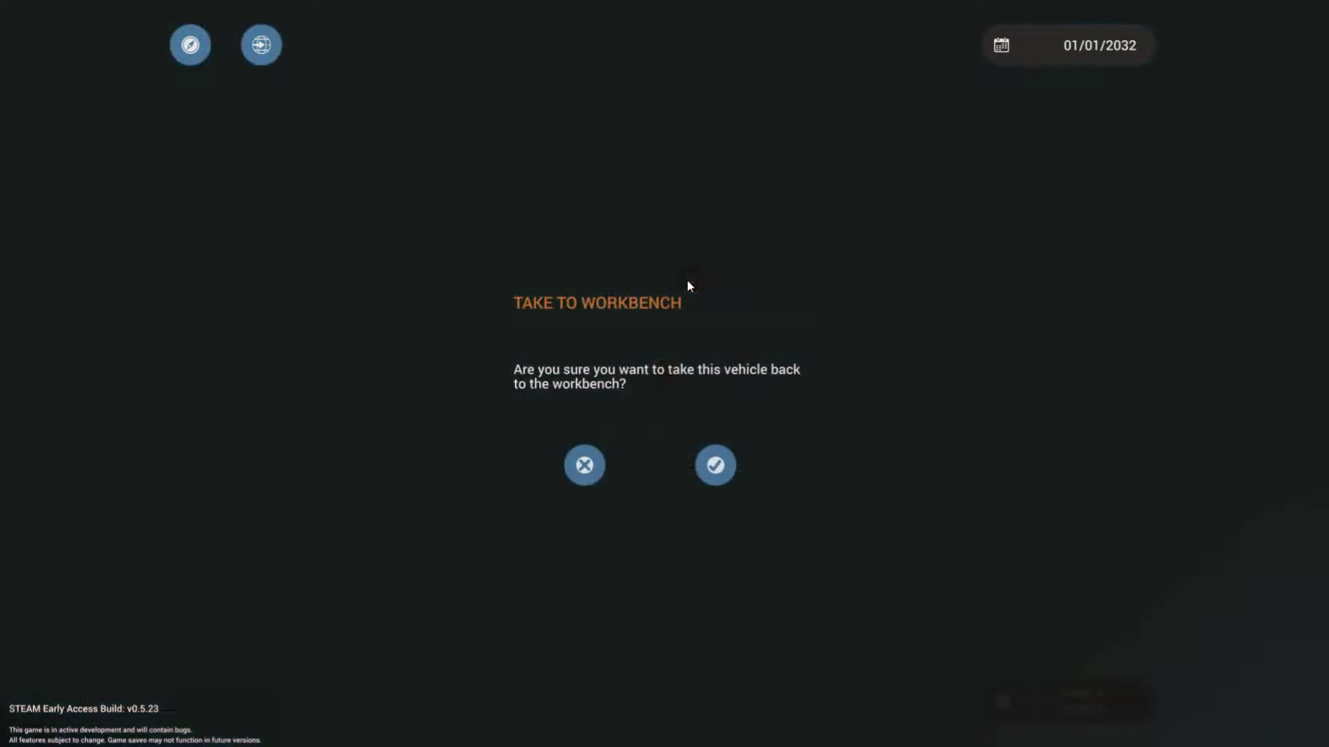
left_click(714, 466)
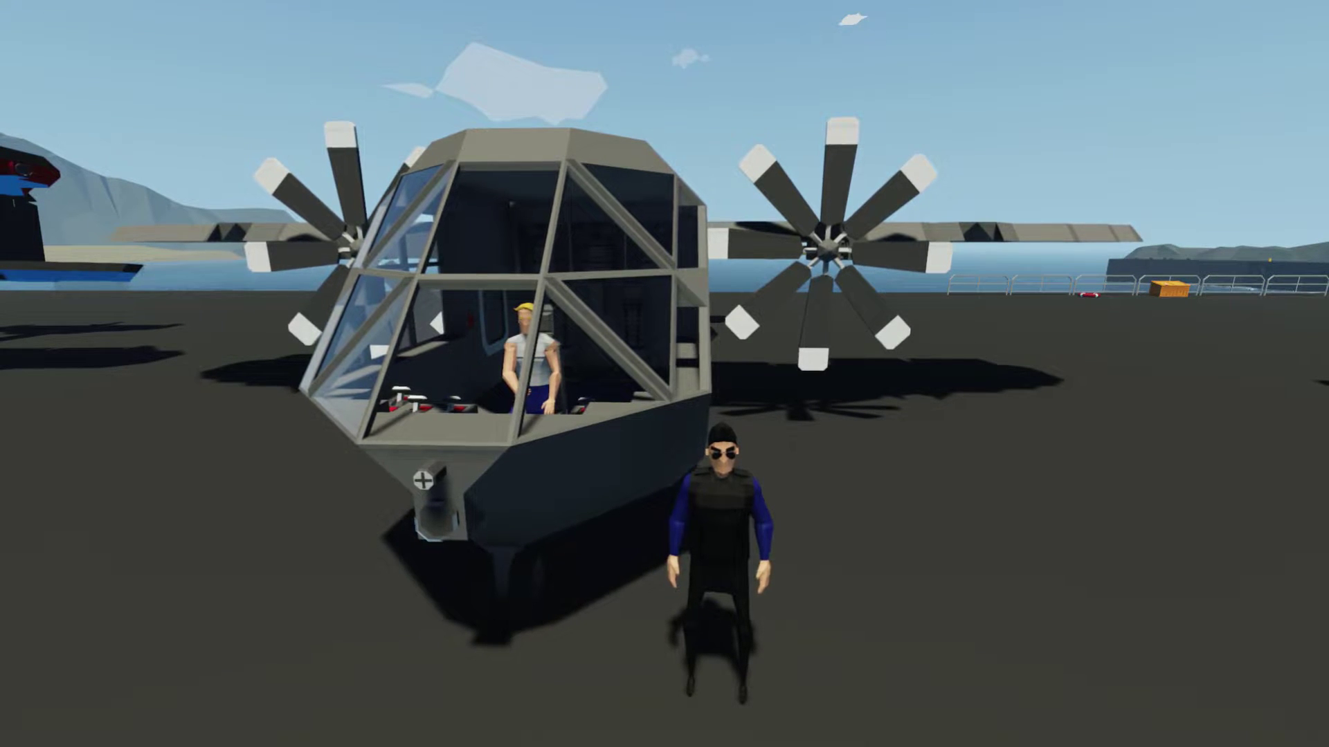
key("a")
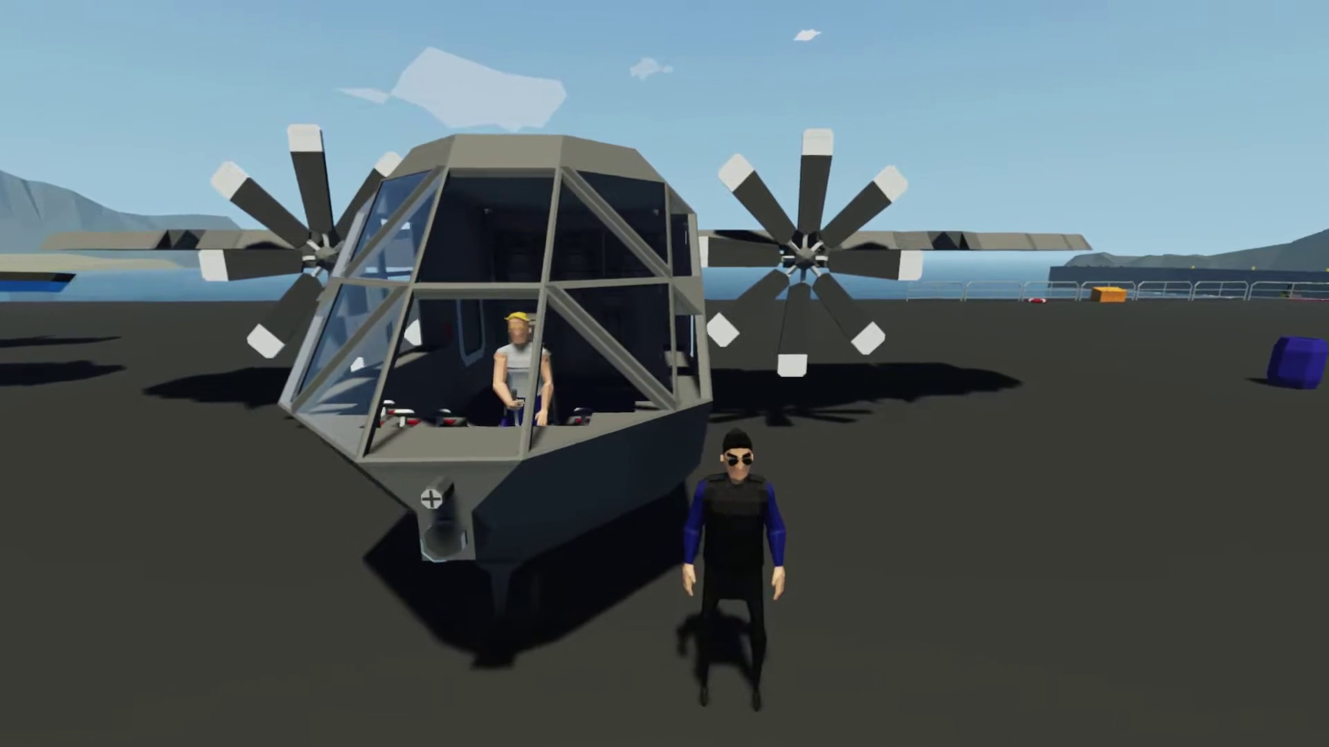
key("a")
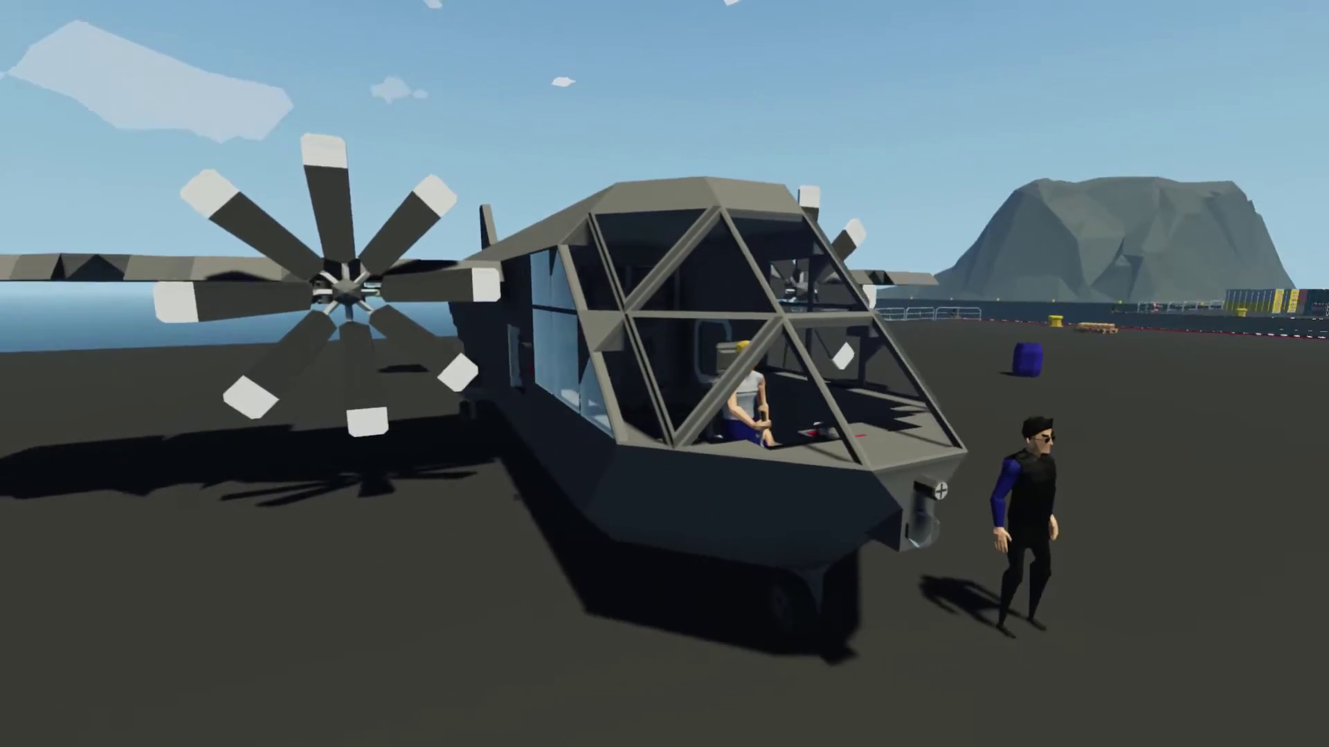
key("a")
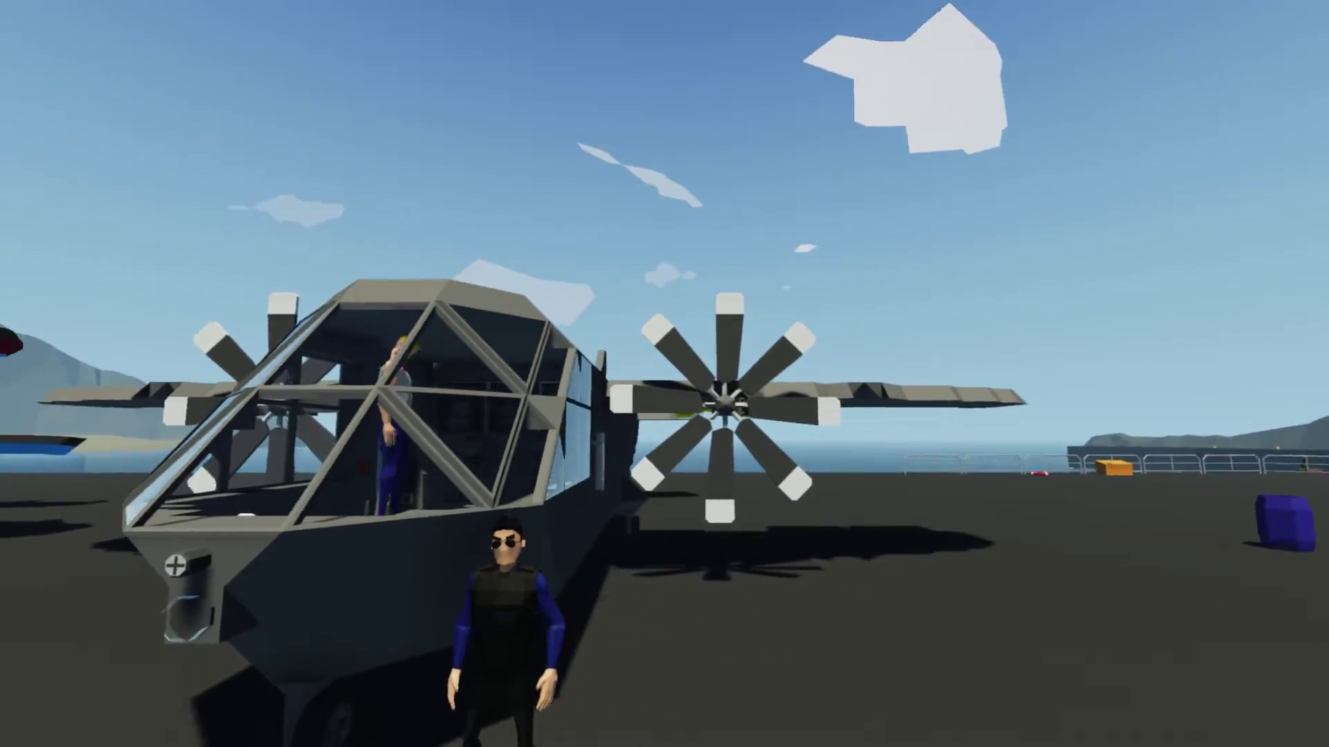
left_click_drag(665, 374, 665, 208)
left_click_drag(665, 312, 726, 436)
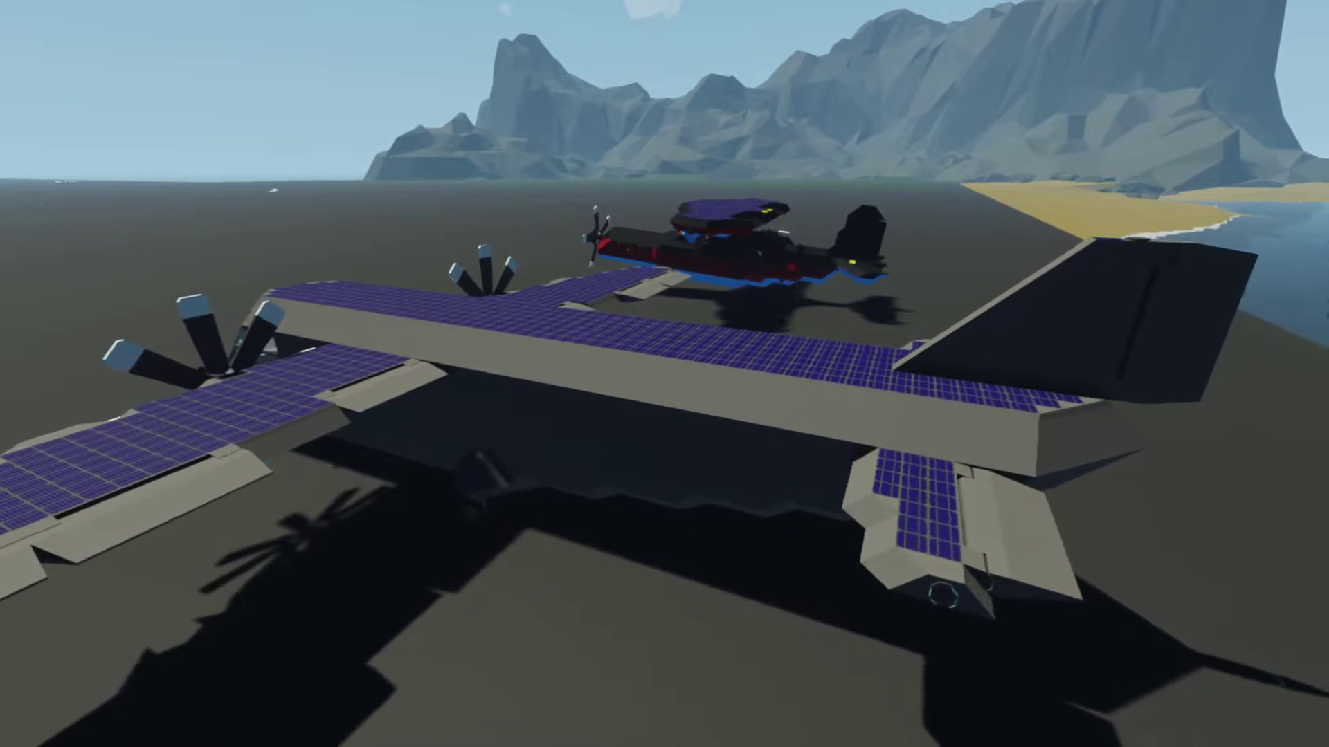
left_click_drag(664, 374, 560, 394)
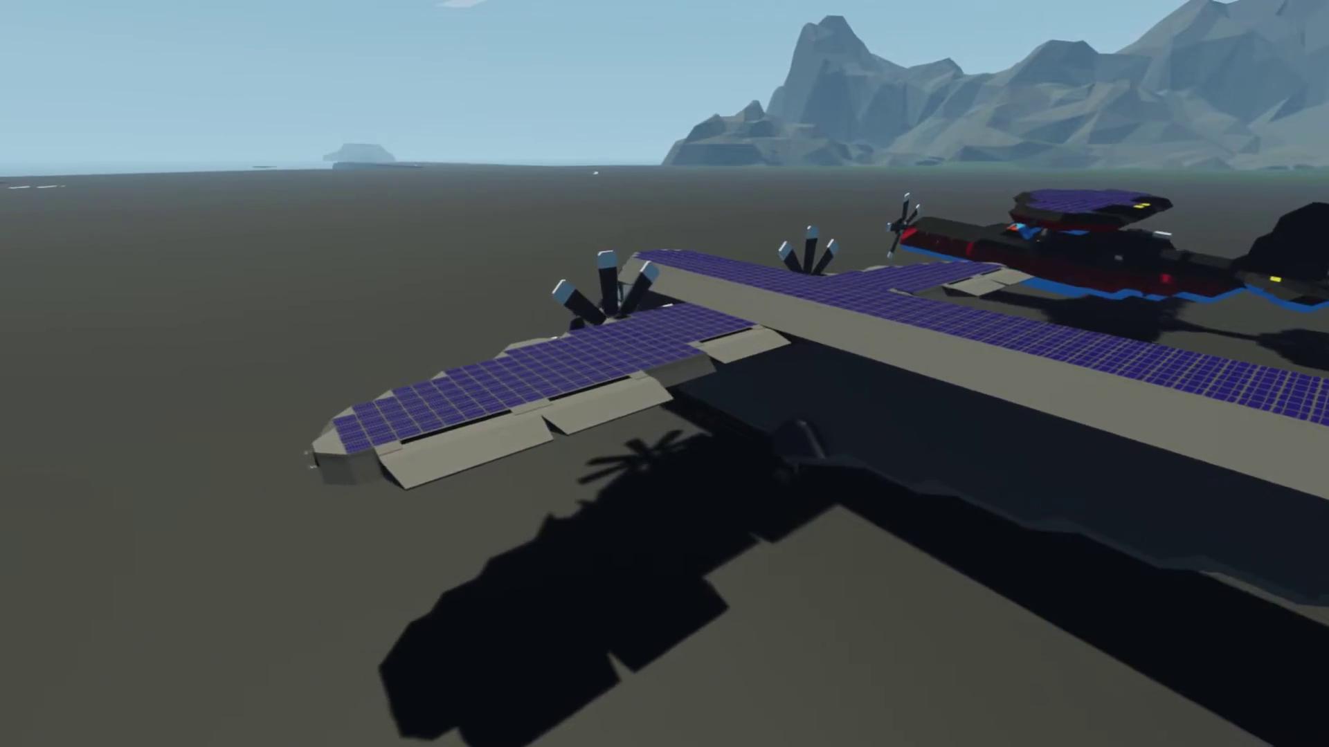
left_click_drag(665, 374, 519, 312)
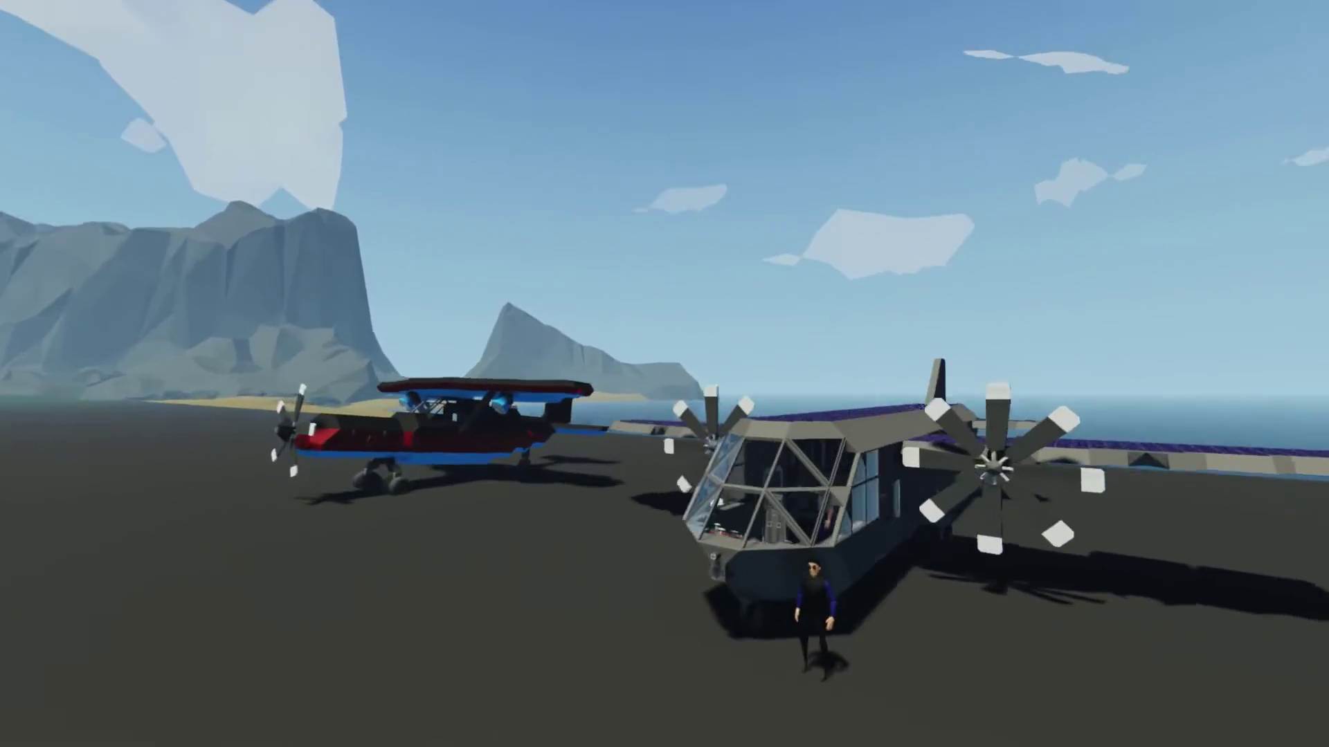
left_click_drag(665, 374, 810, 394)
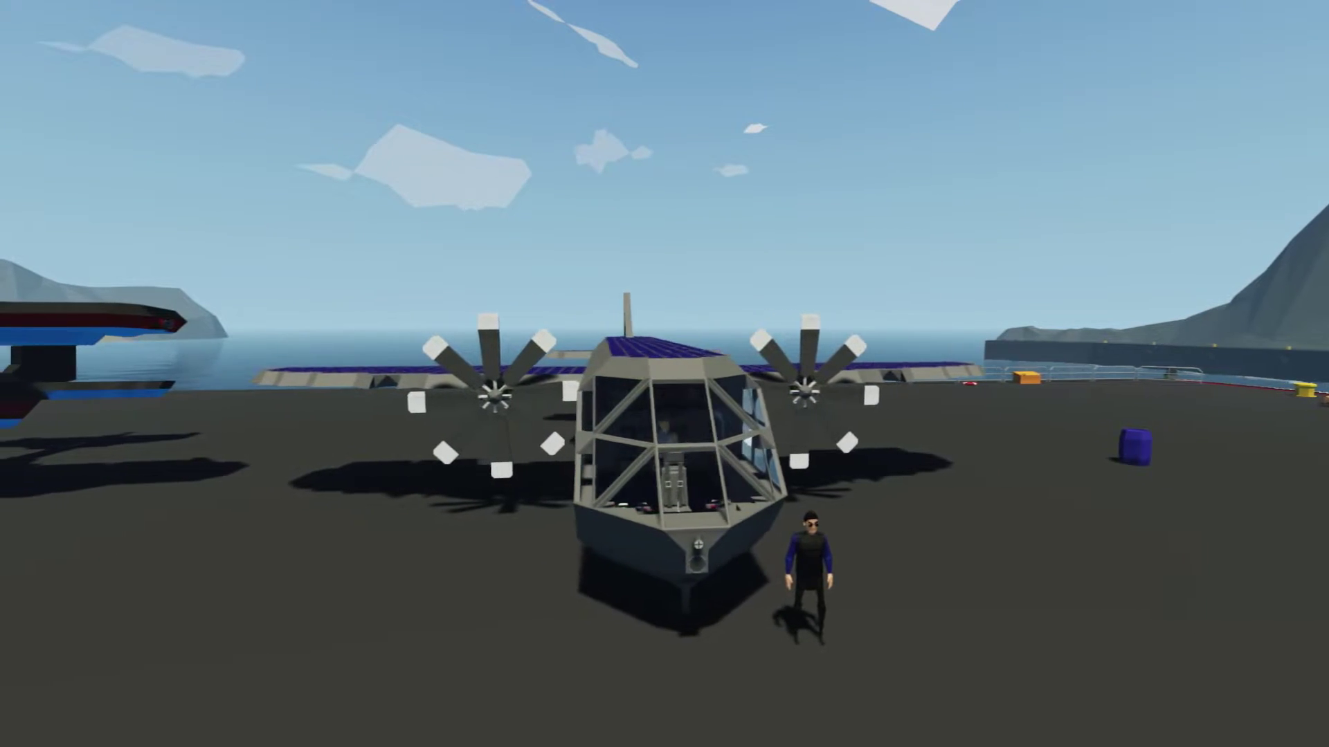
key("w")
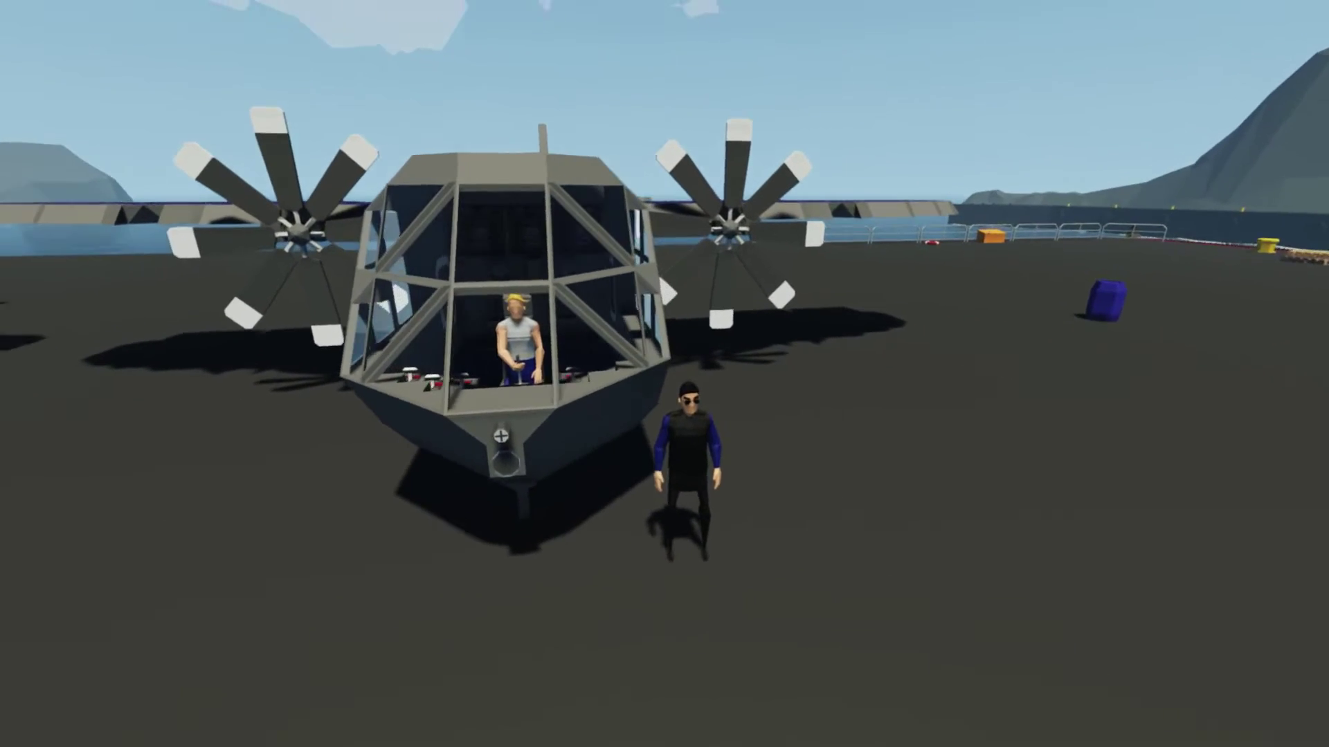
left_click_drag(664, 374, 582, 374)
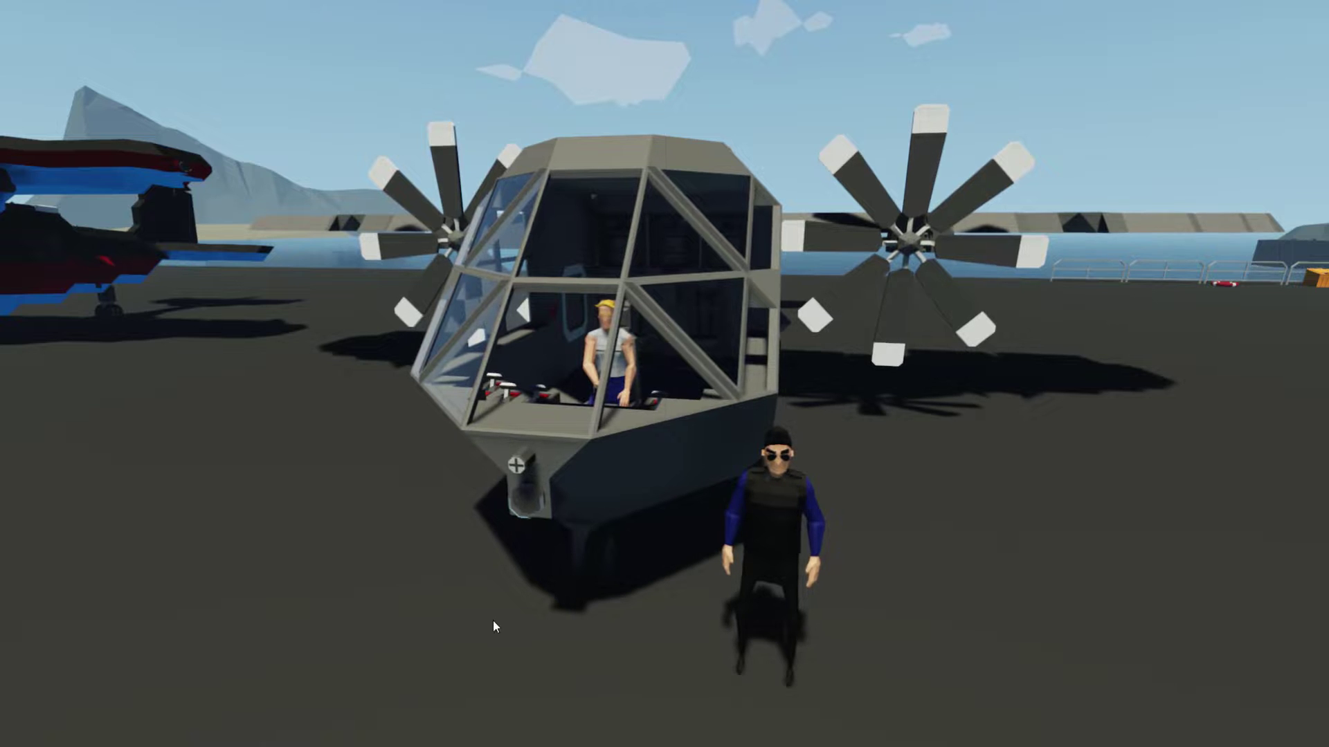
Step: Go first-person and walk around to face the parked grey StormRunner
key("Tab")
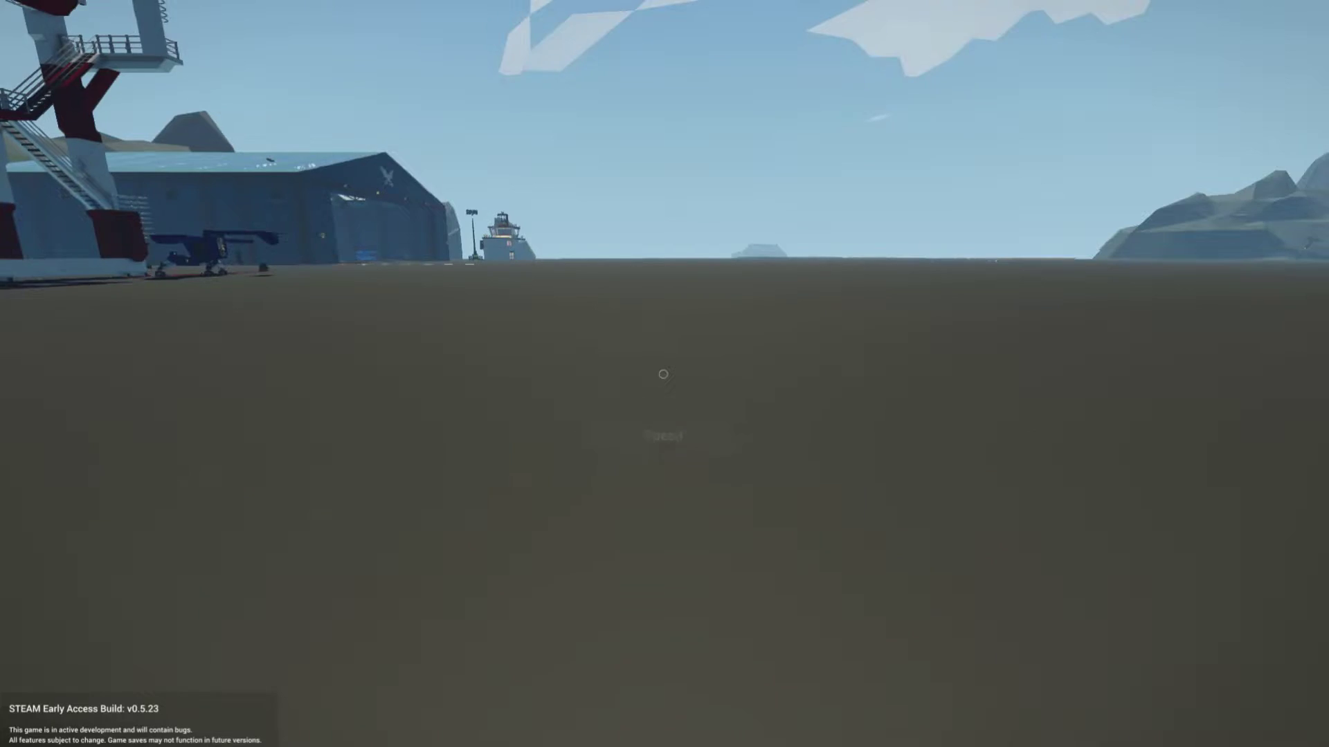
key("s")
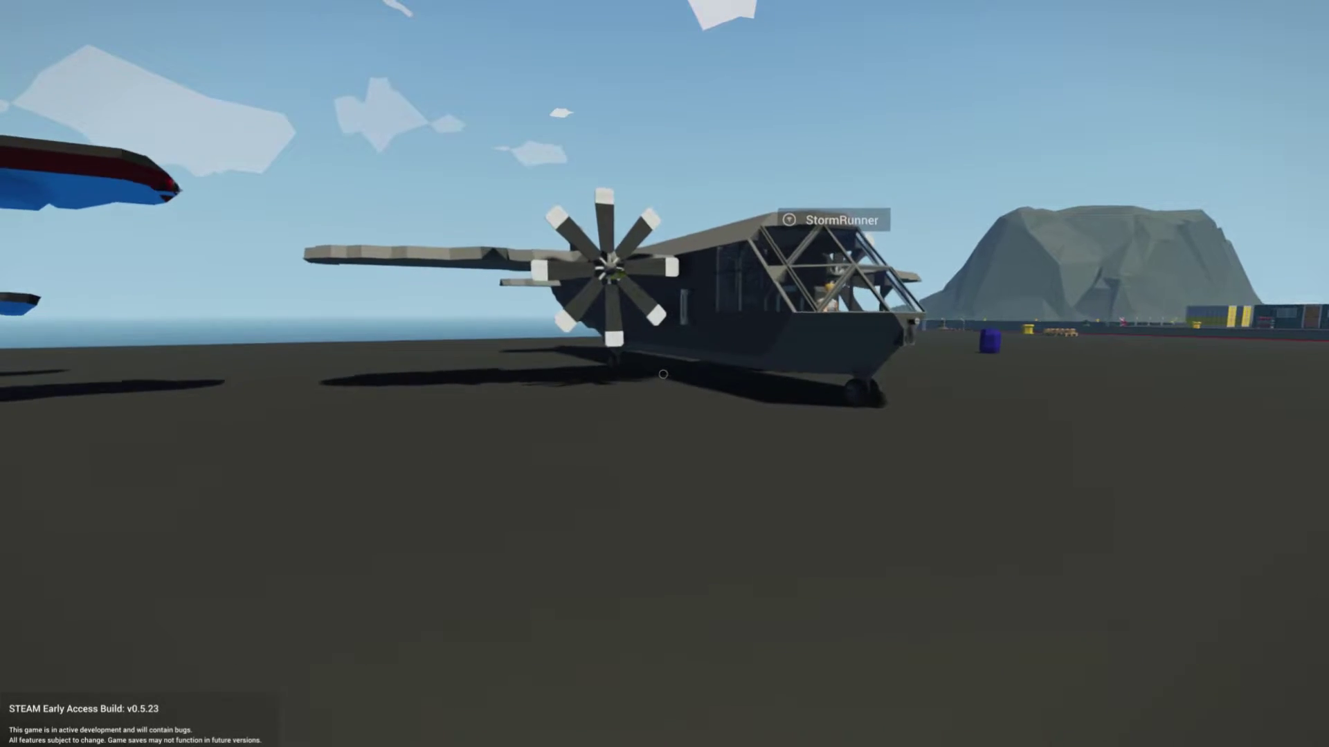
Step: Walk to the StormRunner's side door, grab its handle, and climb into the cabin
key("w")
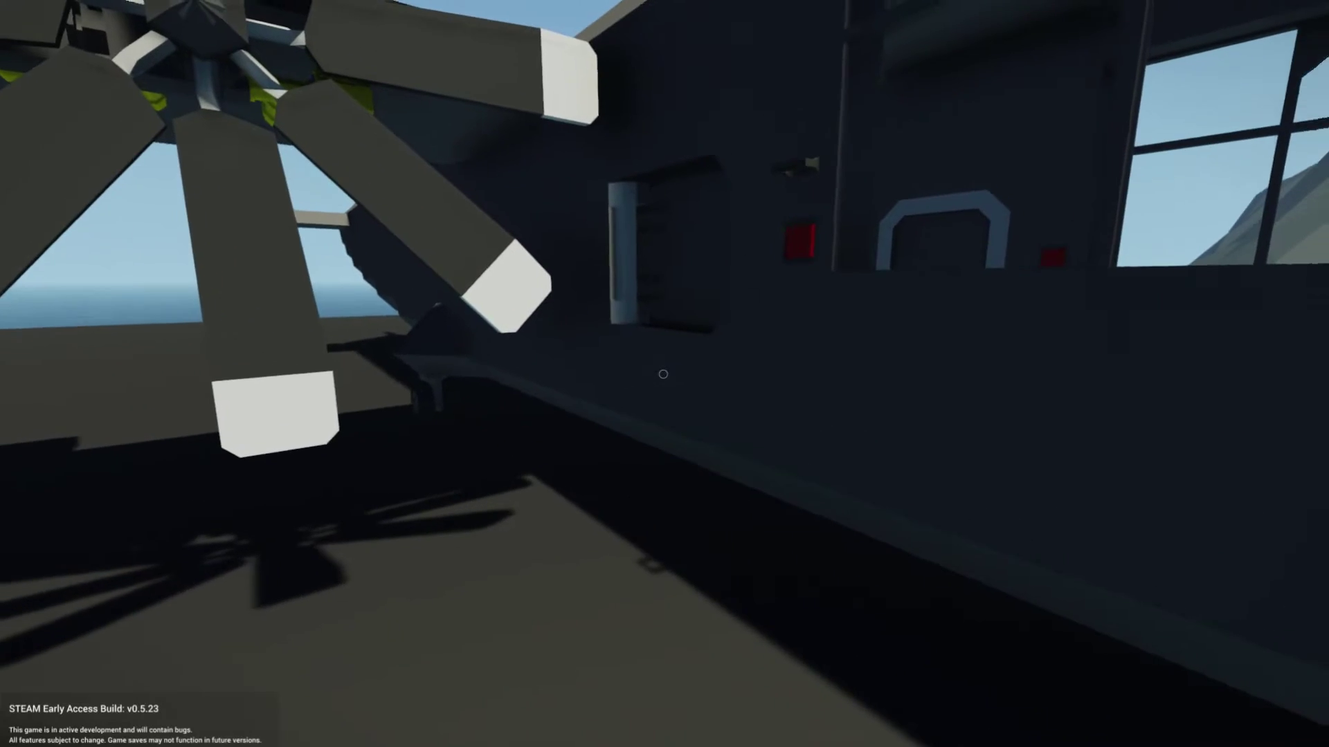
key("w")
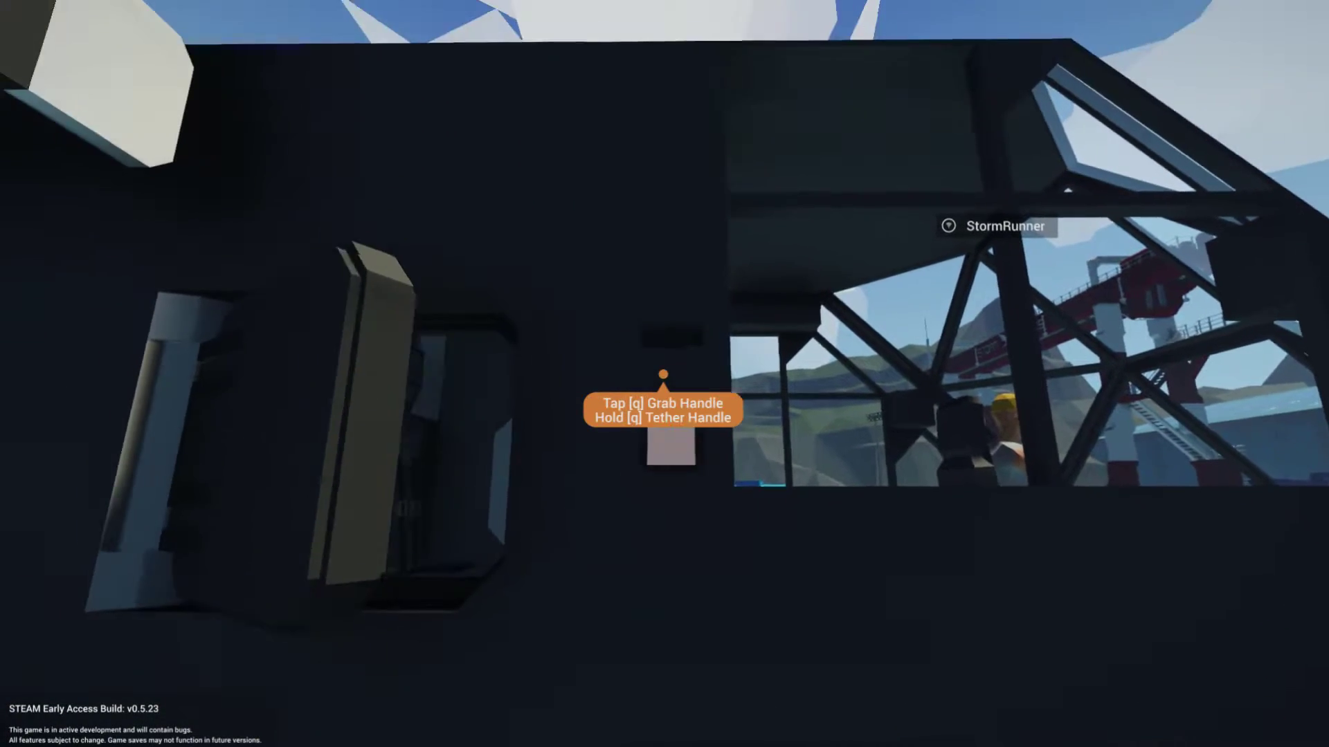
key("q")
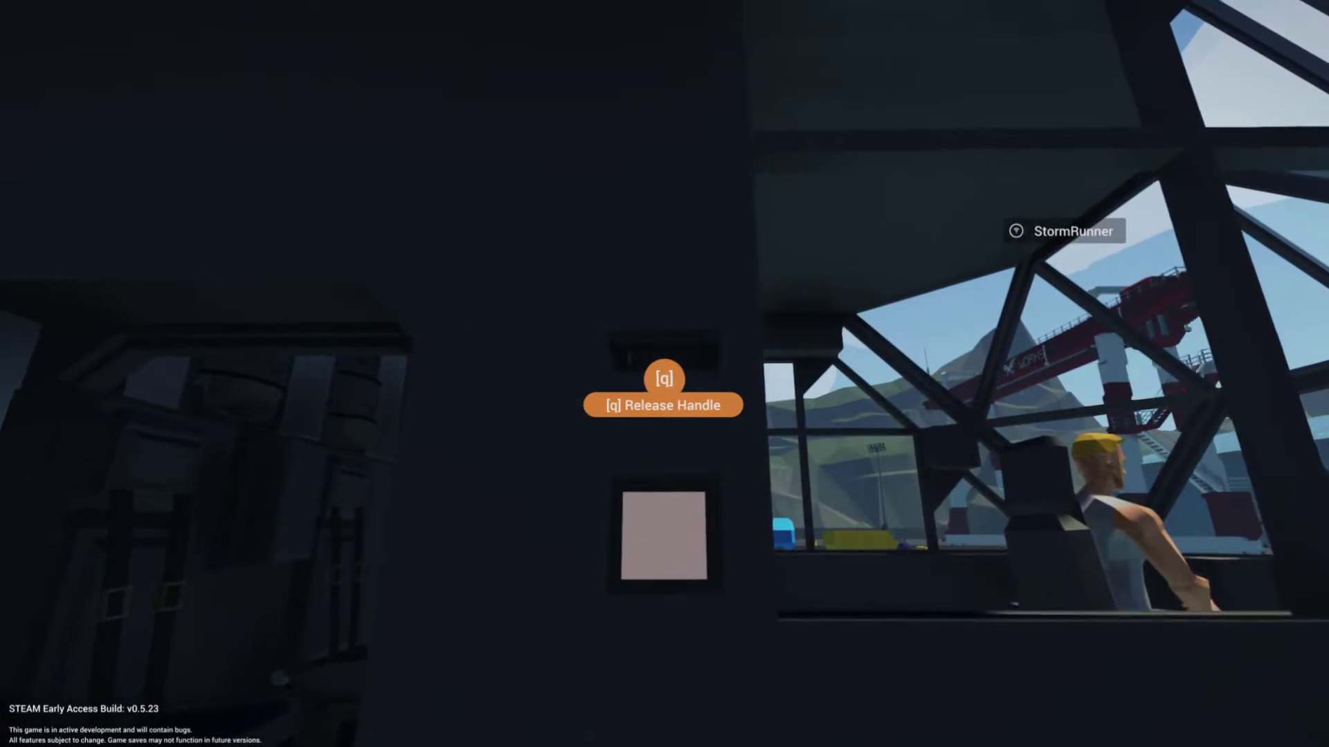
key("w")
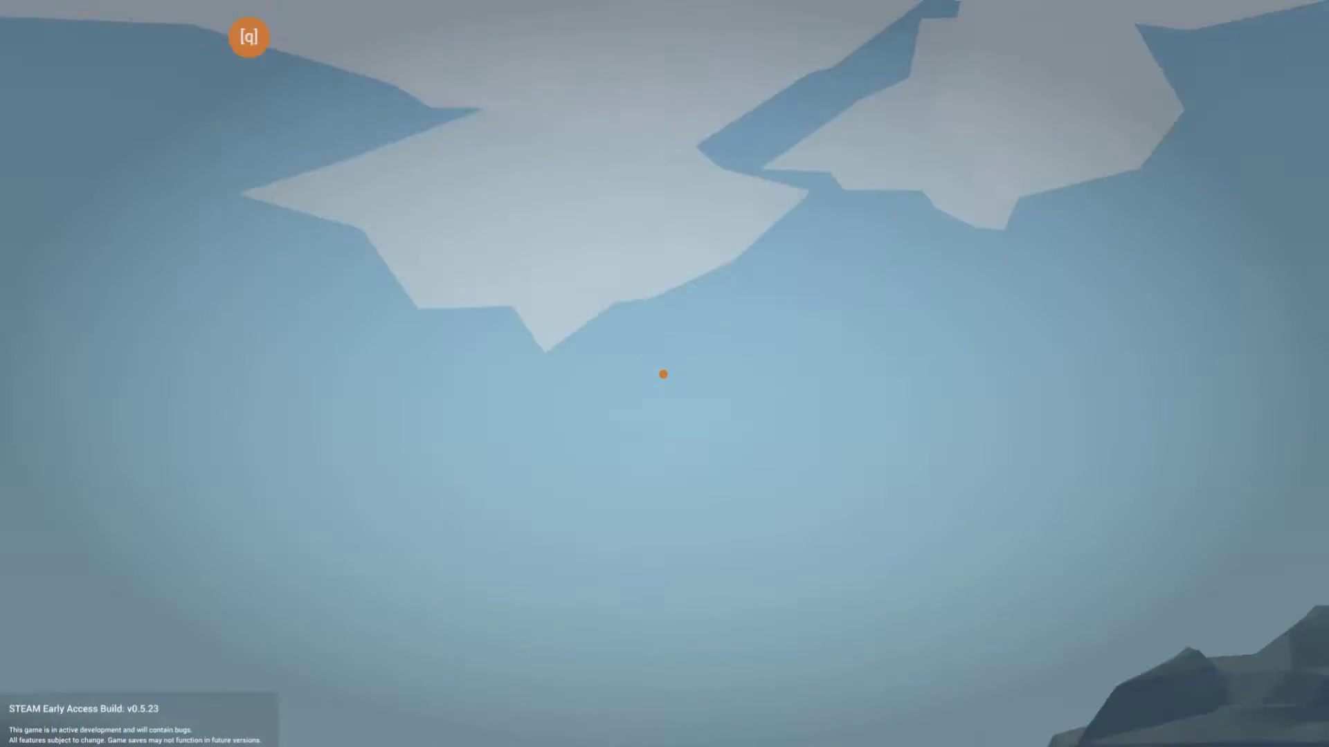
key("w")
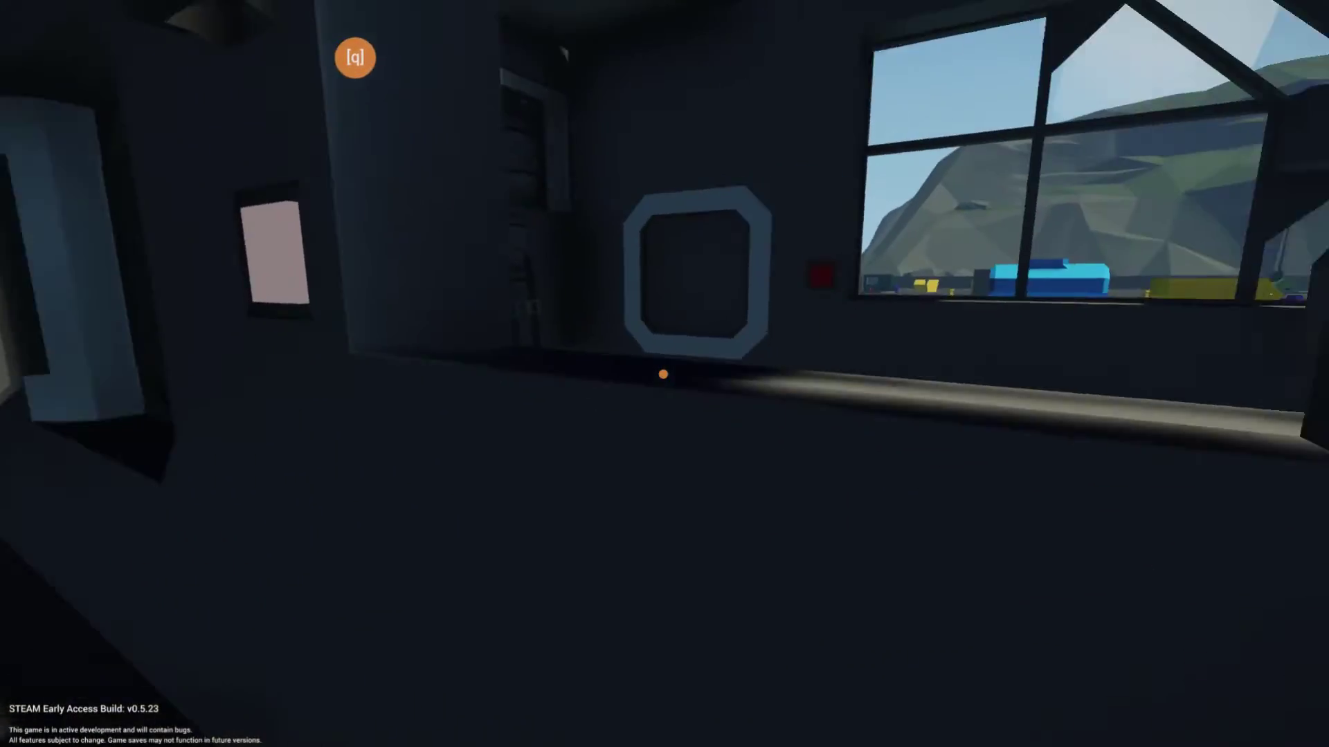
key("w")
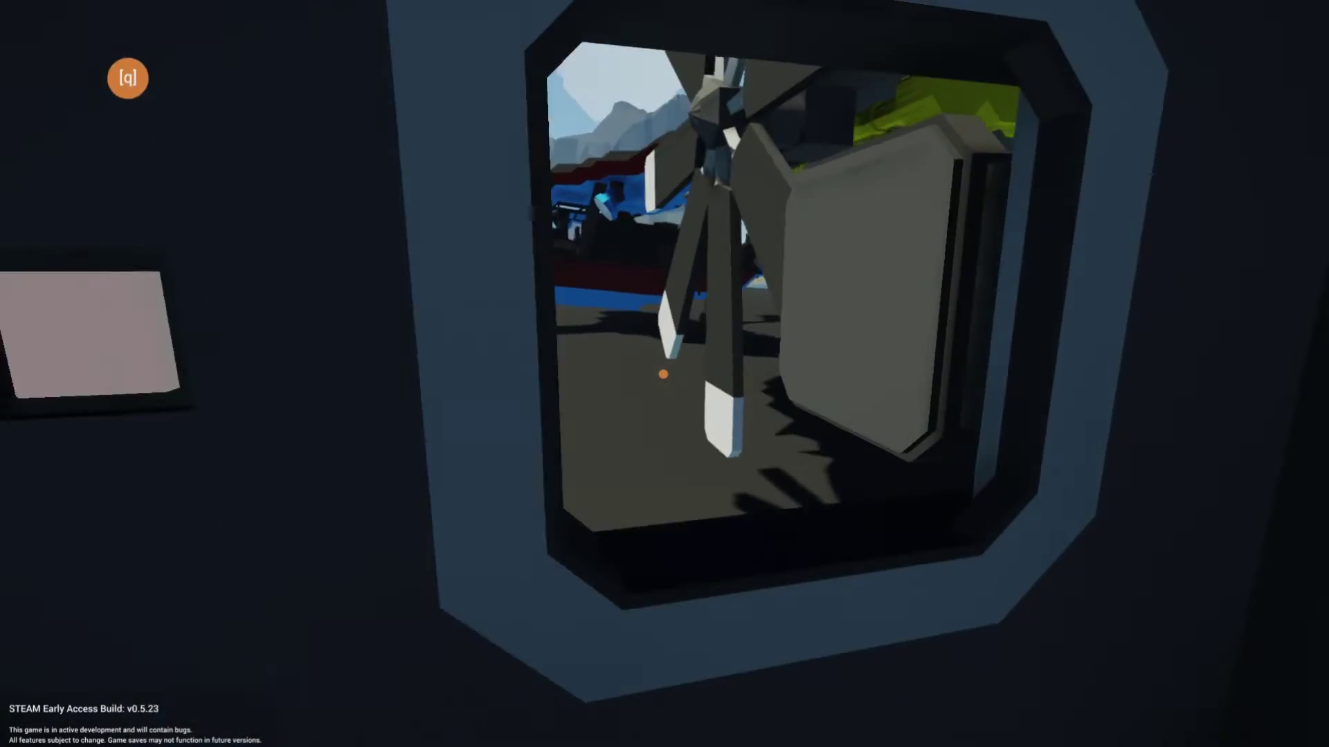
key("w")
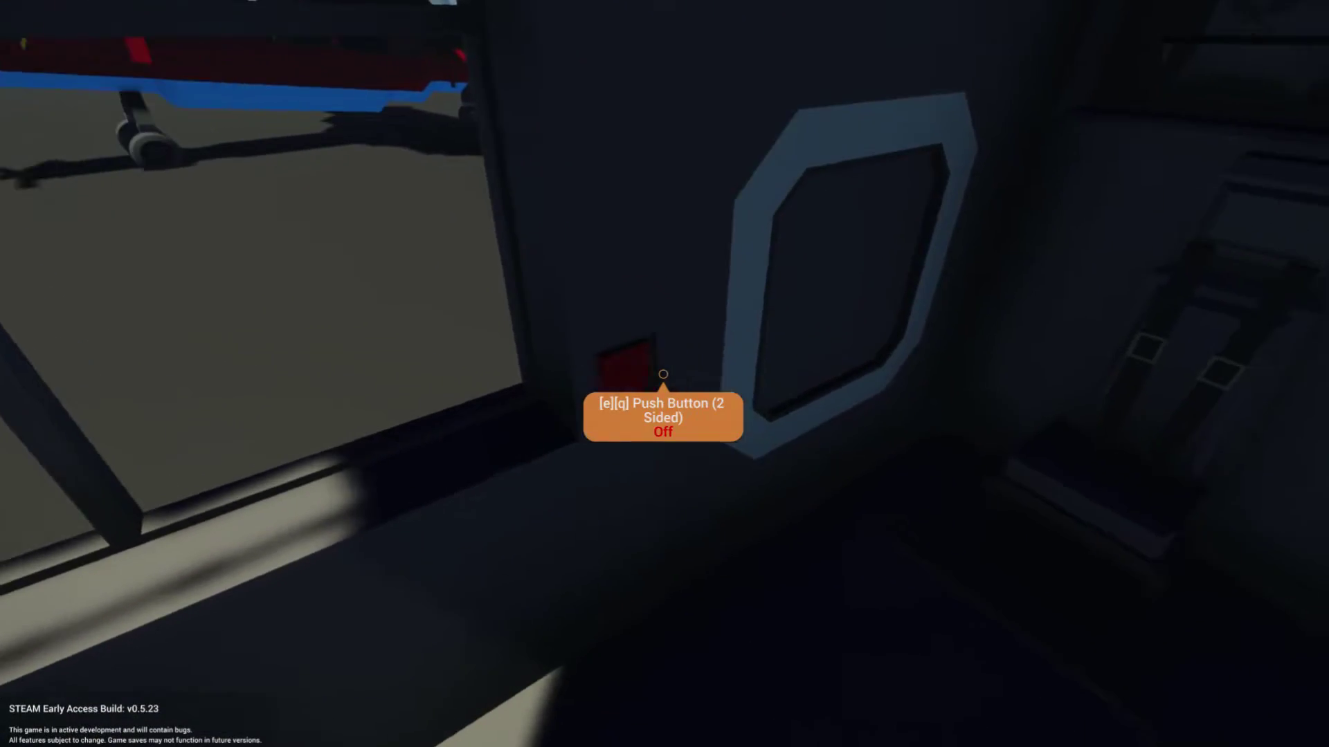
key("w")
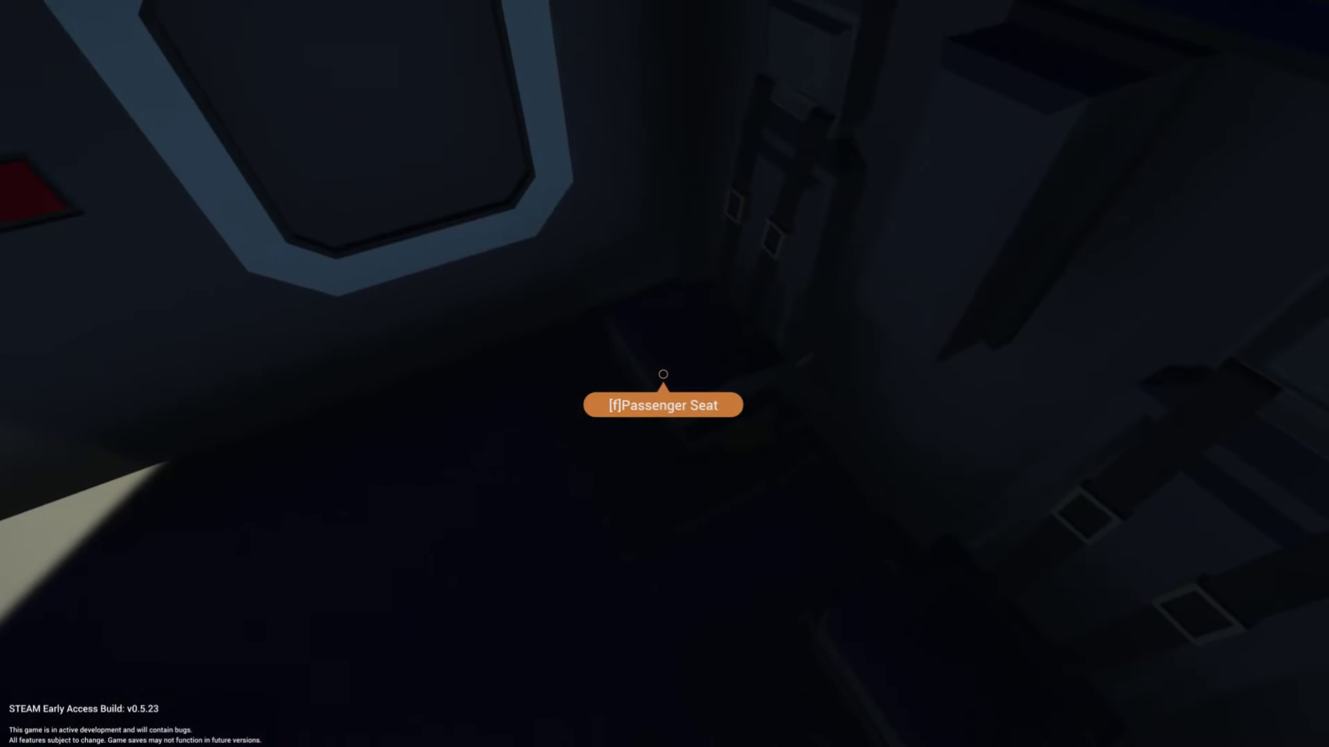
Step: Sit briefly in the passenger seat, then walk forward to stand behind the pilot seat
key("f")
left_click_drag(665, 374, 664, 373)
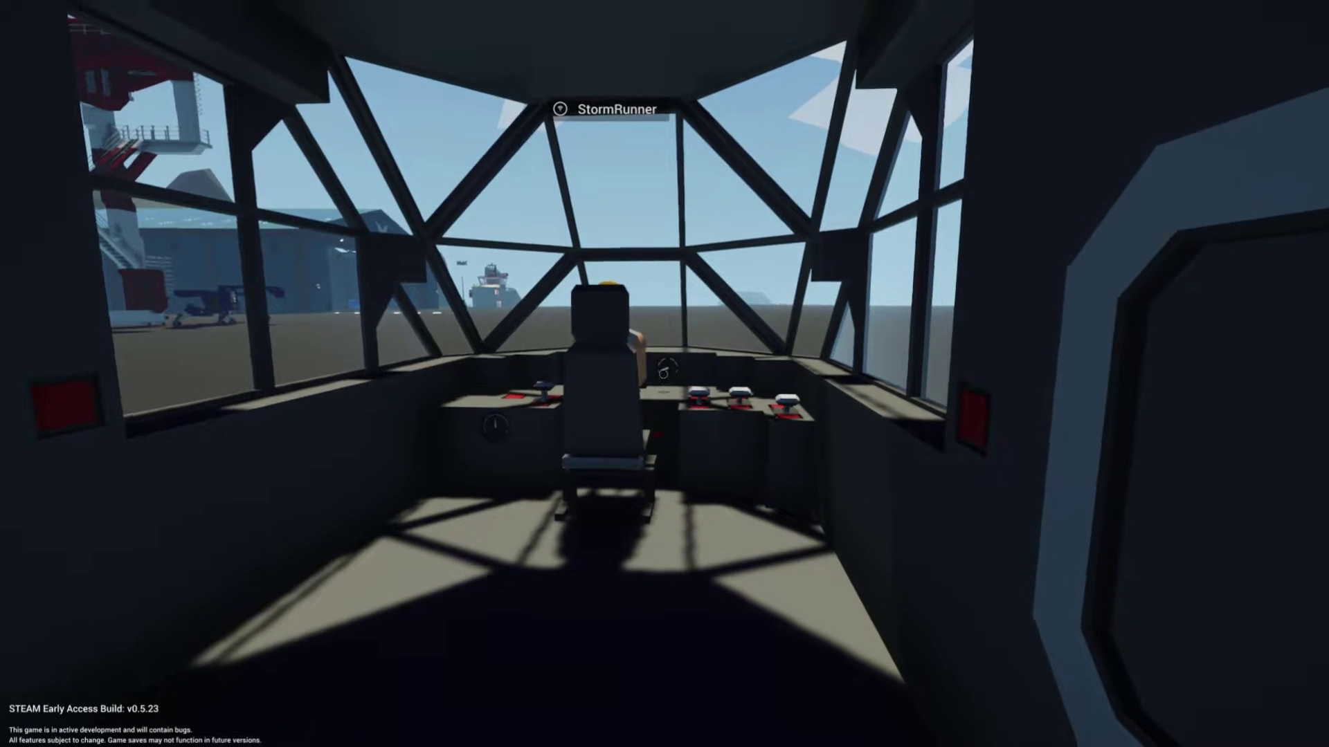
key("w")
key("w")
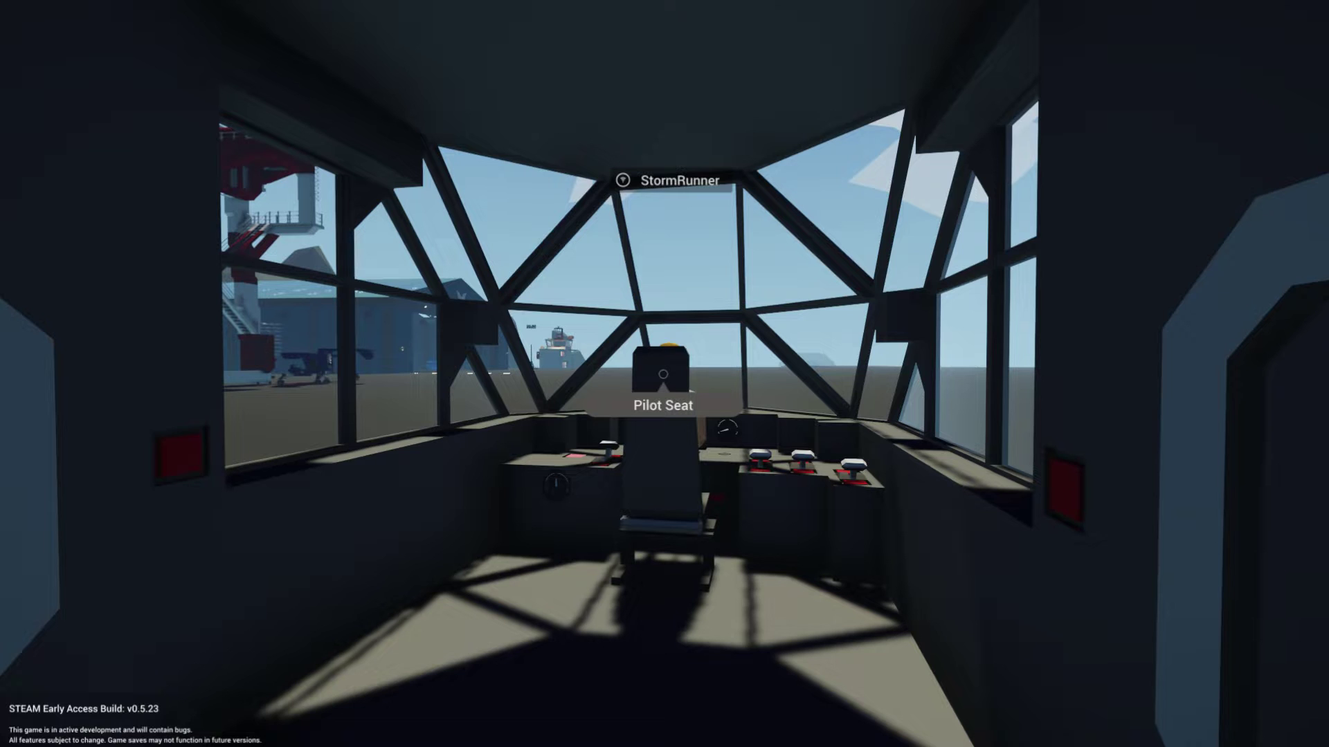
key("w")
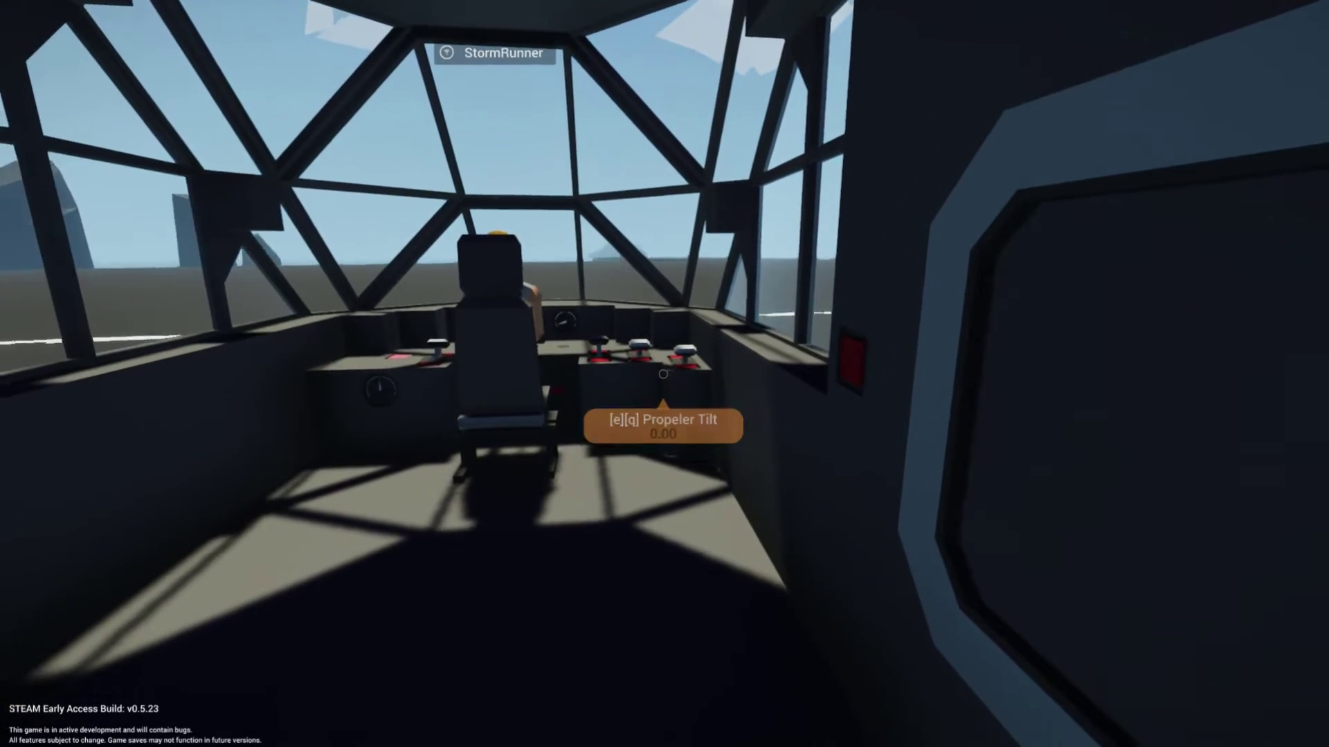
Step: Look at the parked StormRunner from outside, then return to the cockpit view
key("Tab")
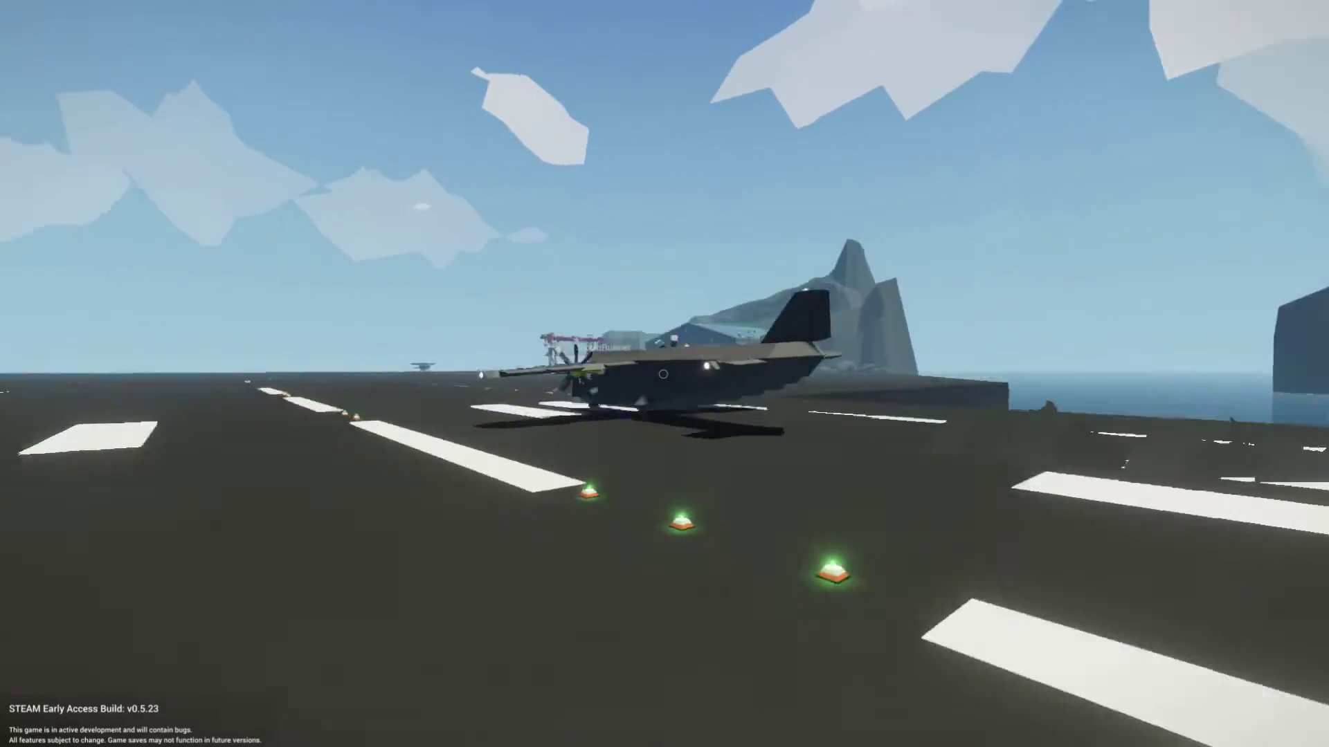
key("Tab")
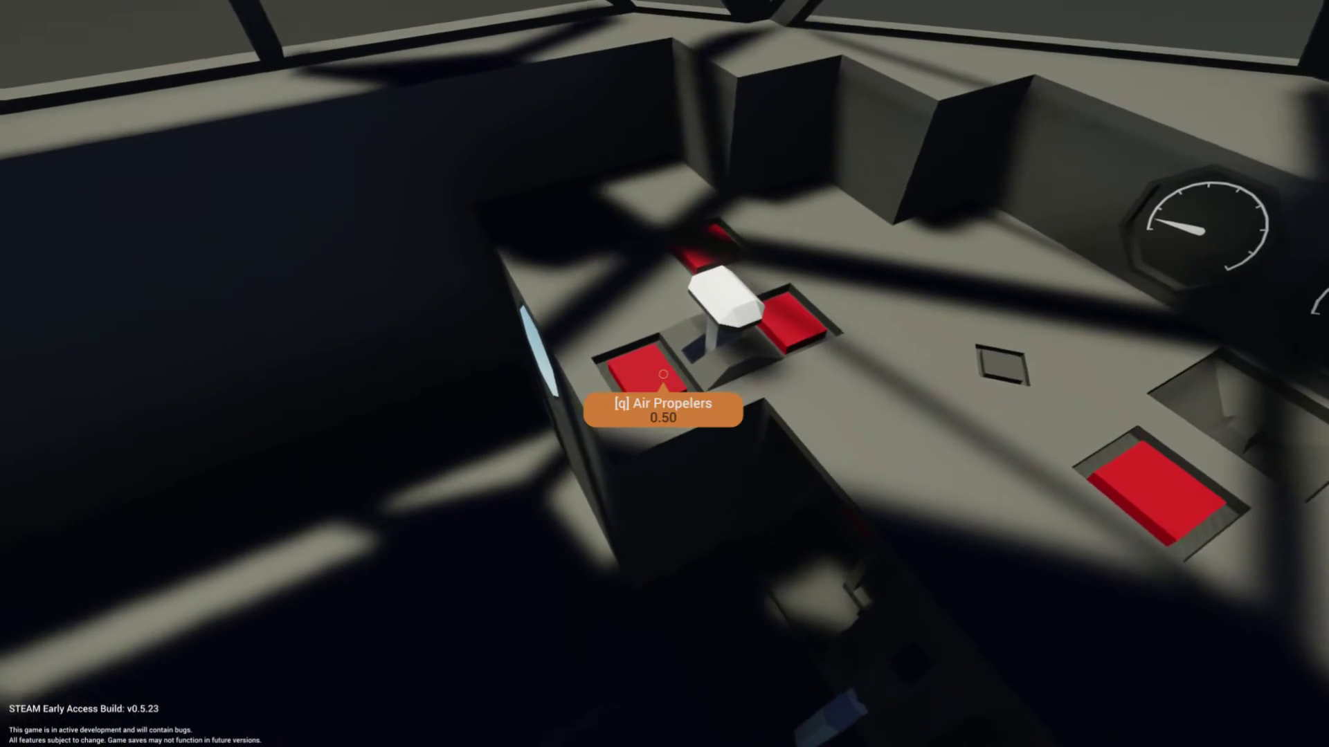
Step: Nudge the propeller setting down and switch on the StormRunner's navigation lights
key("q")
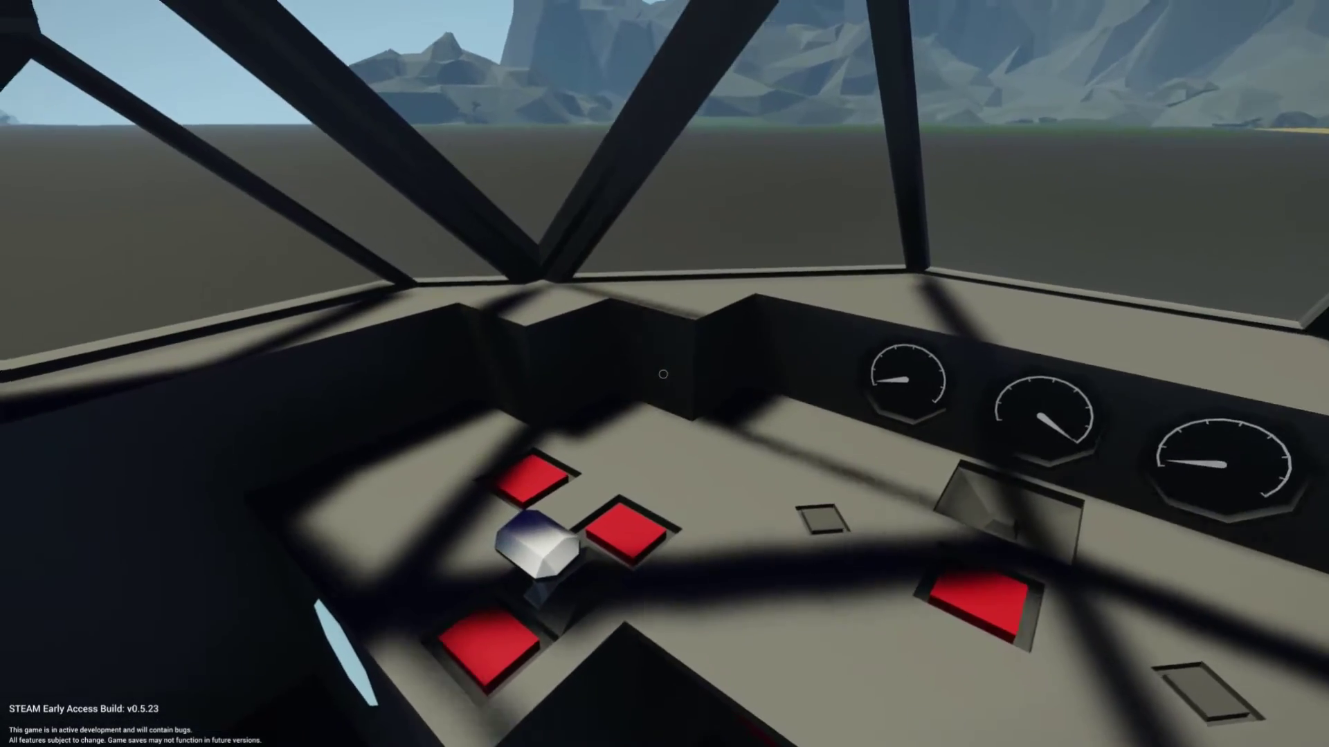
key("e")
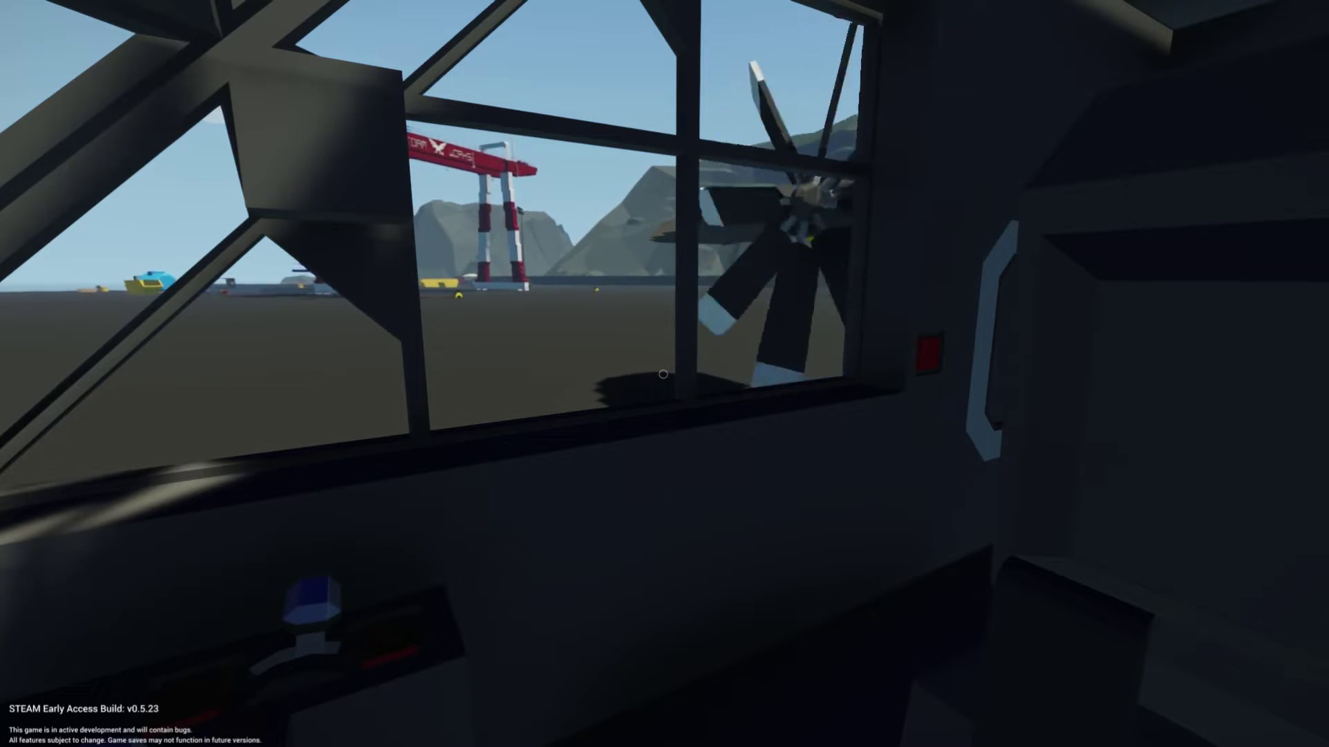
Step: Switch to the outside view and lower the flaps for takeoff
key("Tab")
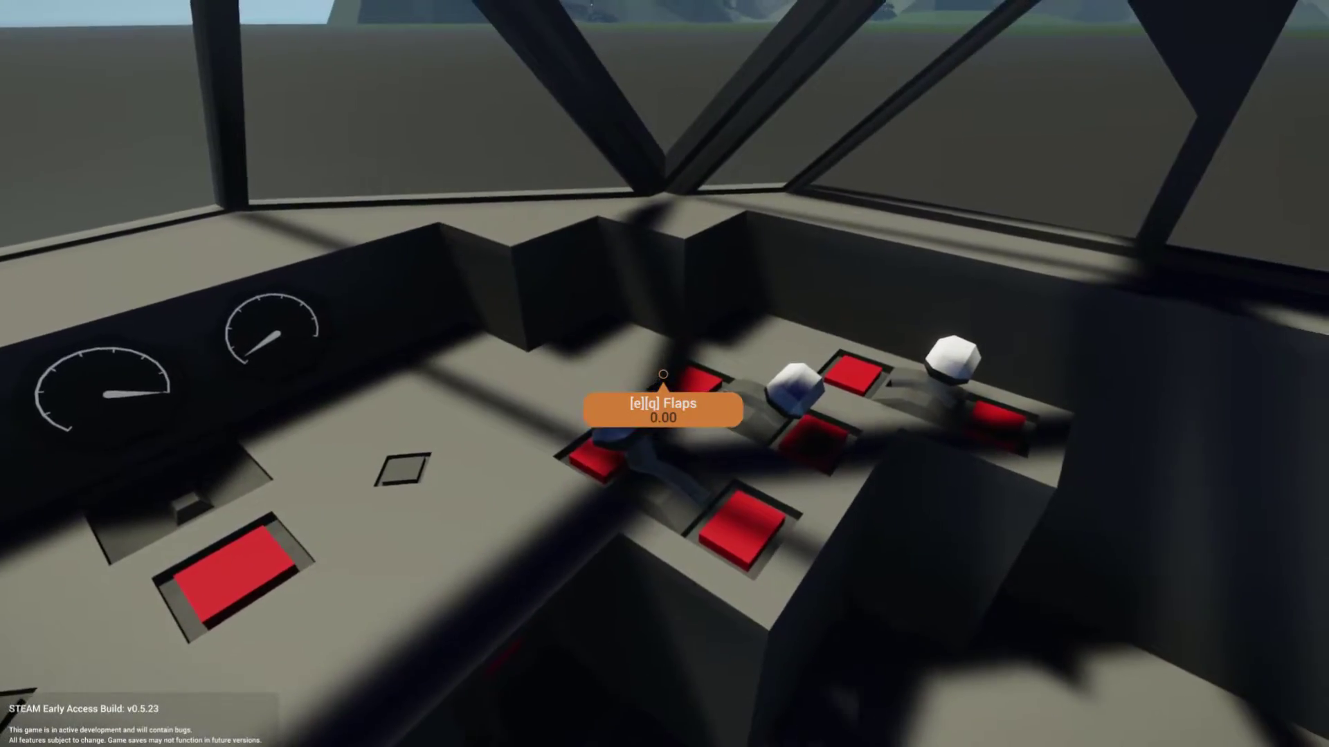
key("e")
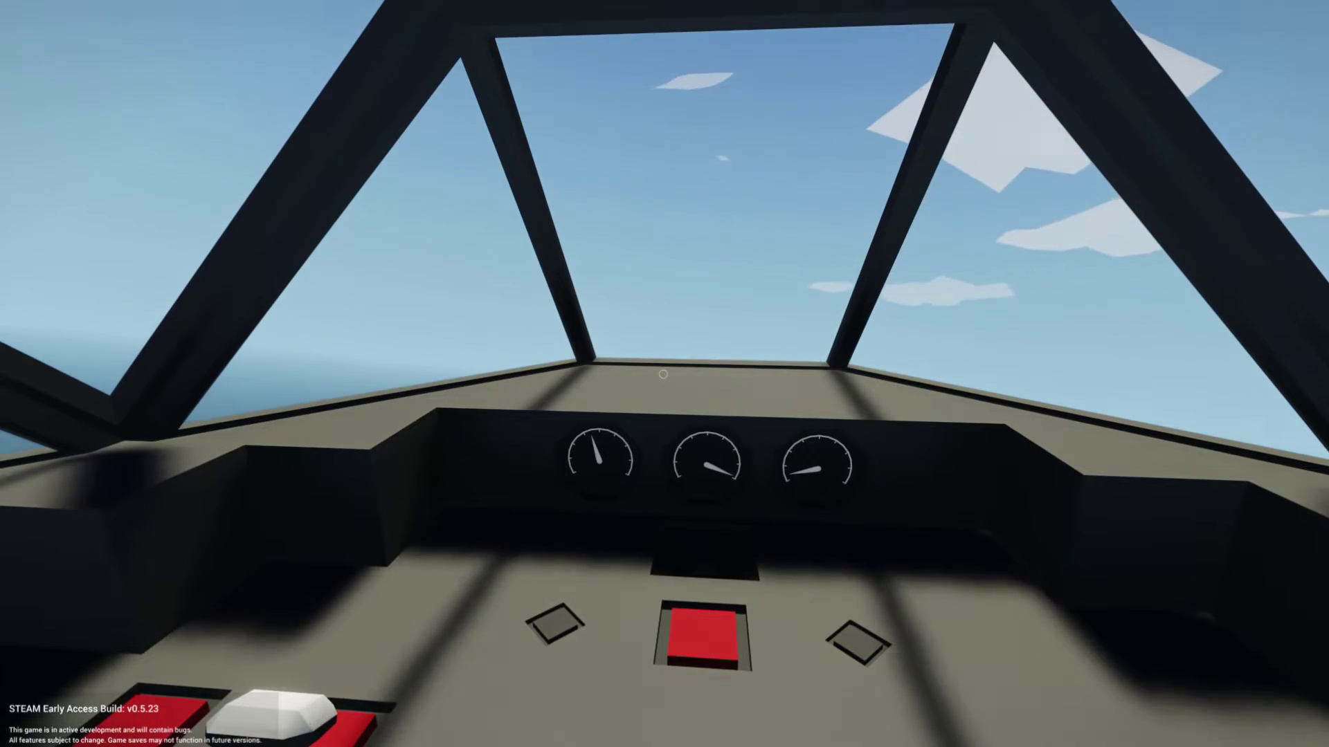
Step: Orbit an outside view around the flying StormRunner, then switch to the chase camera
key("Tab")
left_click_drag(665, 374, 728, 374)
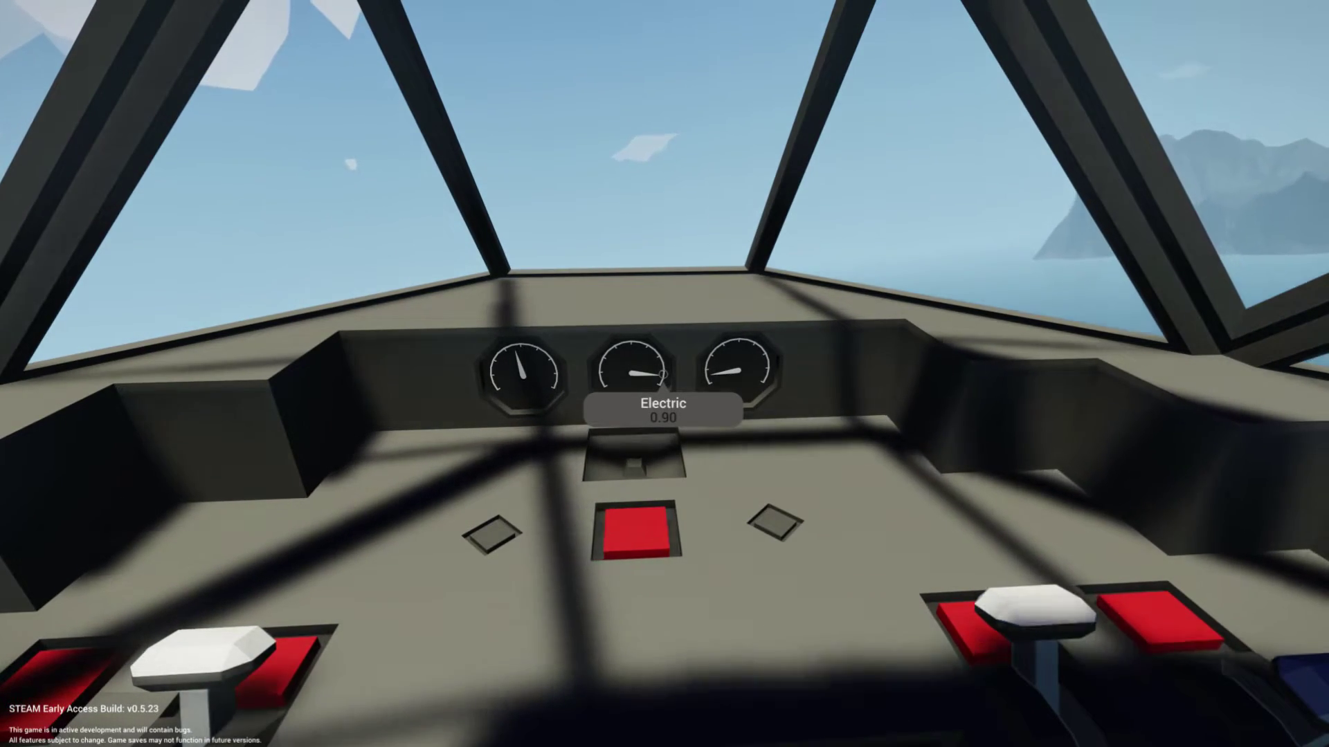
key("v")
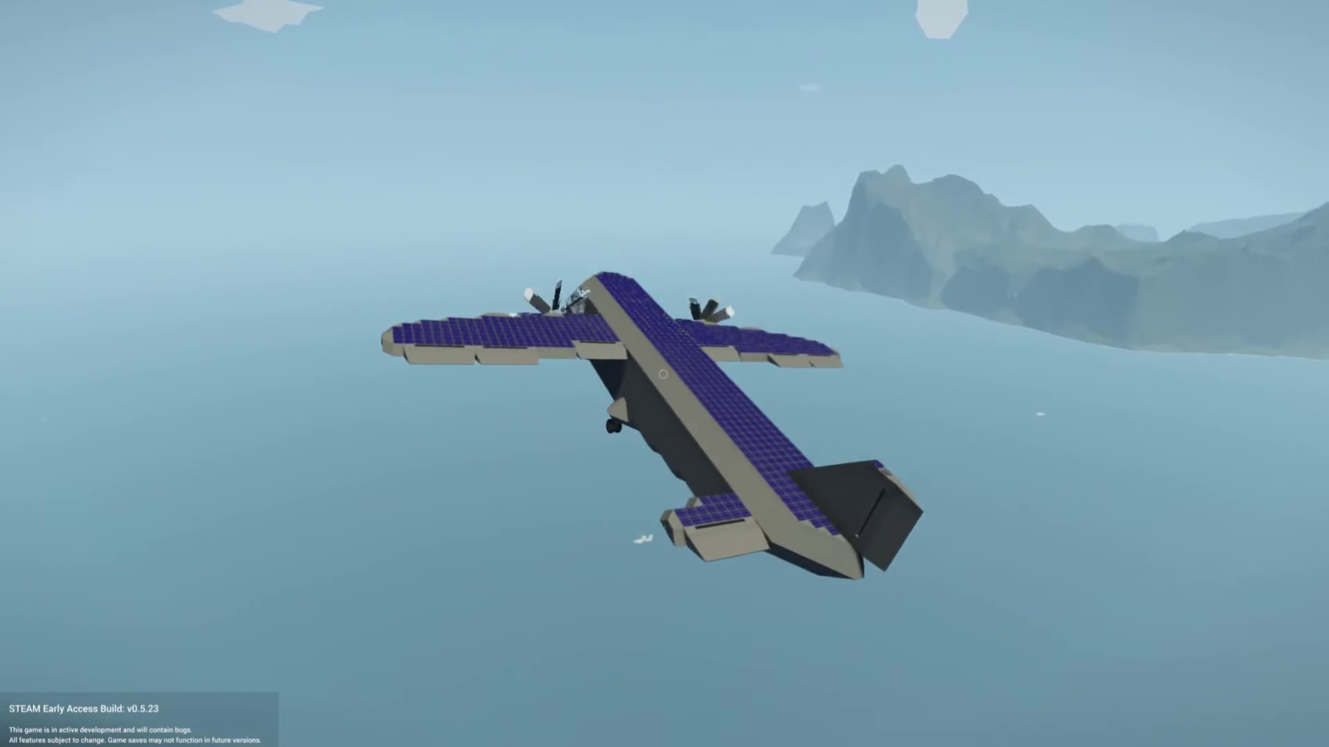
Step: Fly the StormRunner from the cockpit view, then switch to the chase camera
key("v")
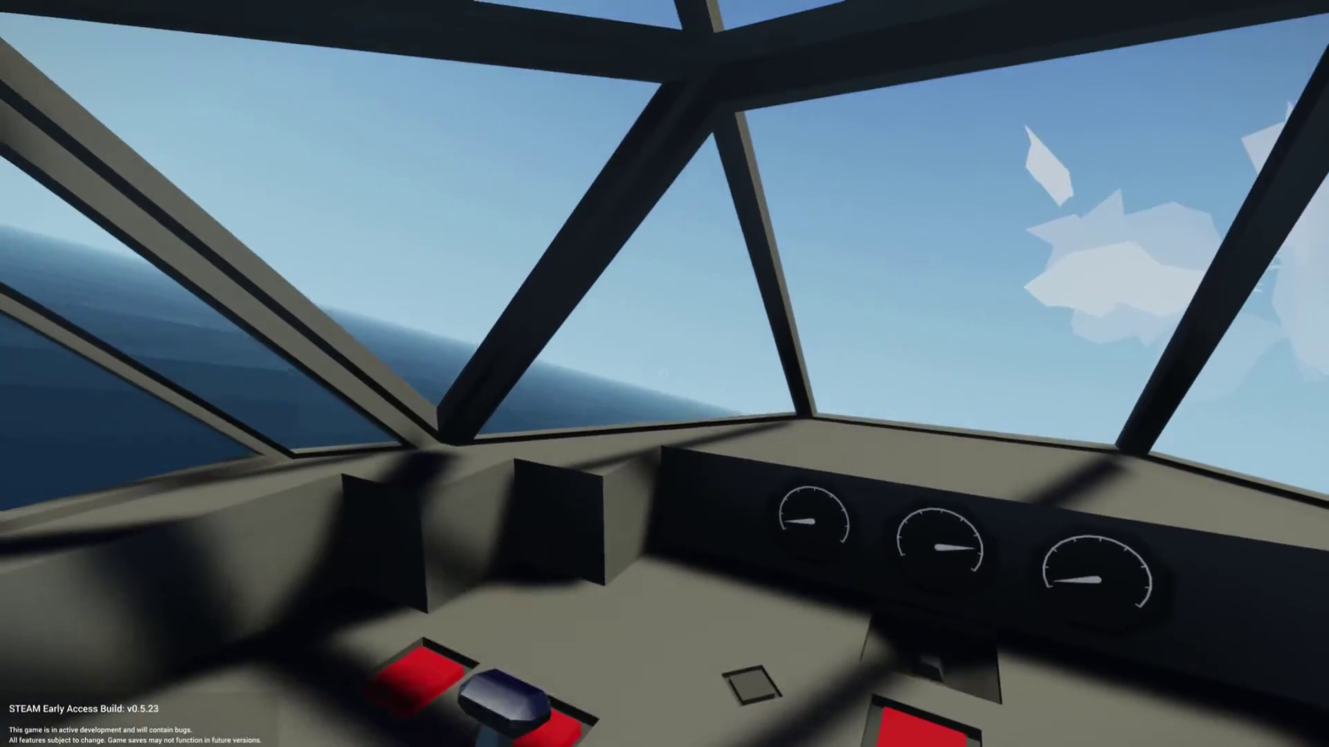
key("Tab")
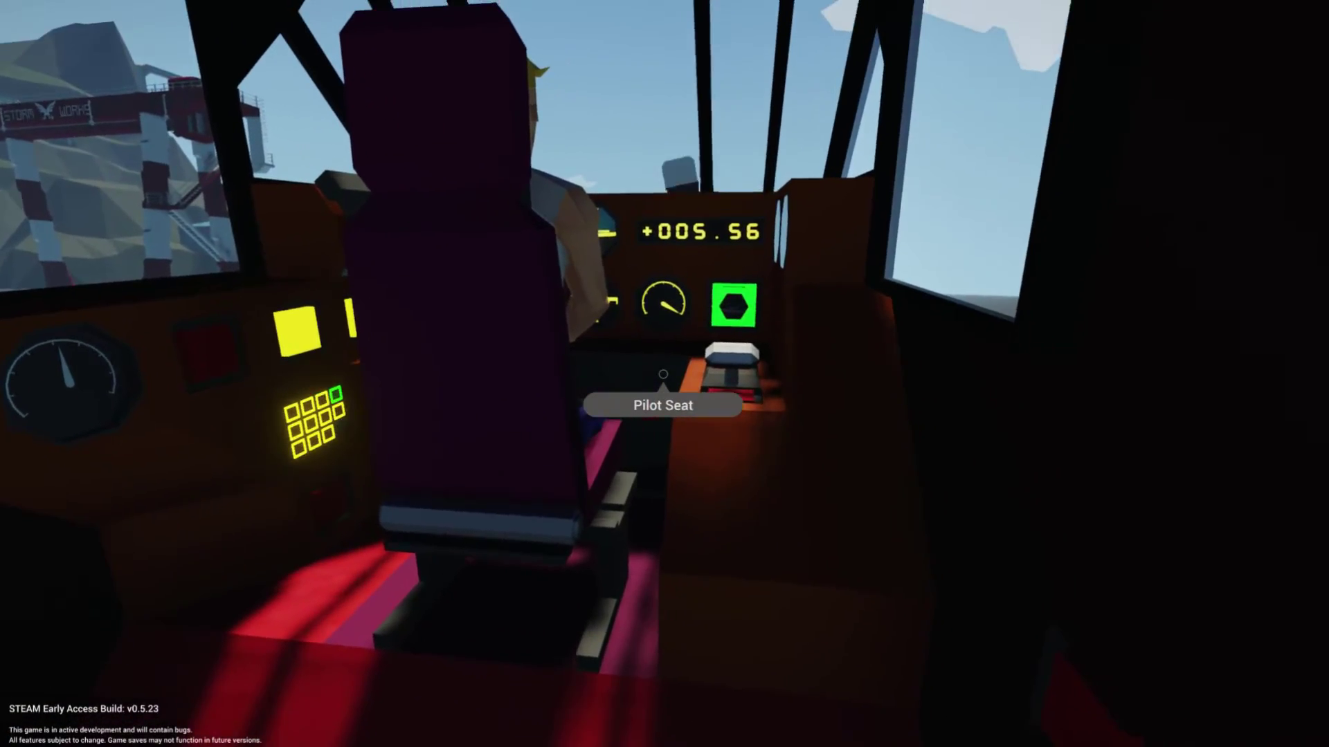
Step: Watch the blue plane from outside, then sit behind the pilot in first-person view
key("f")
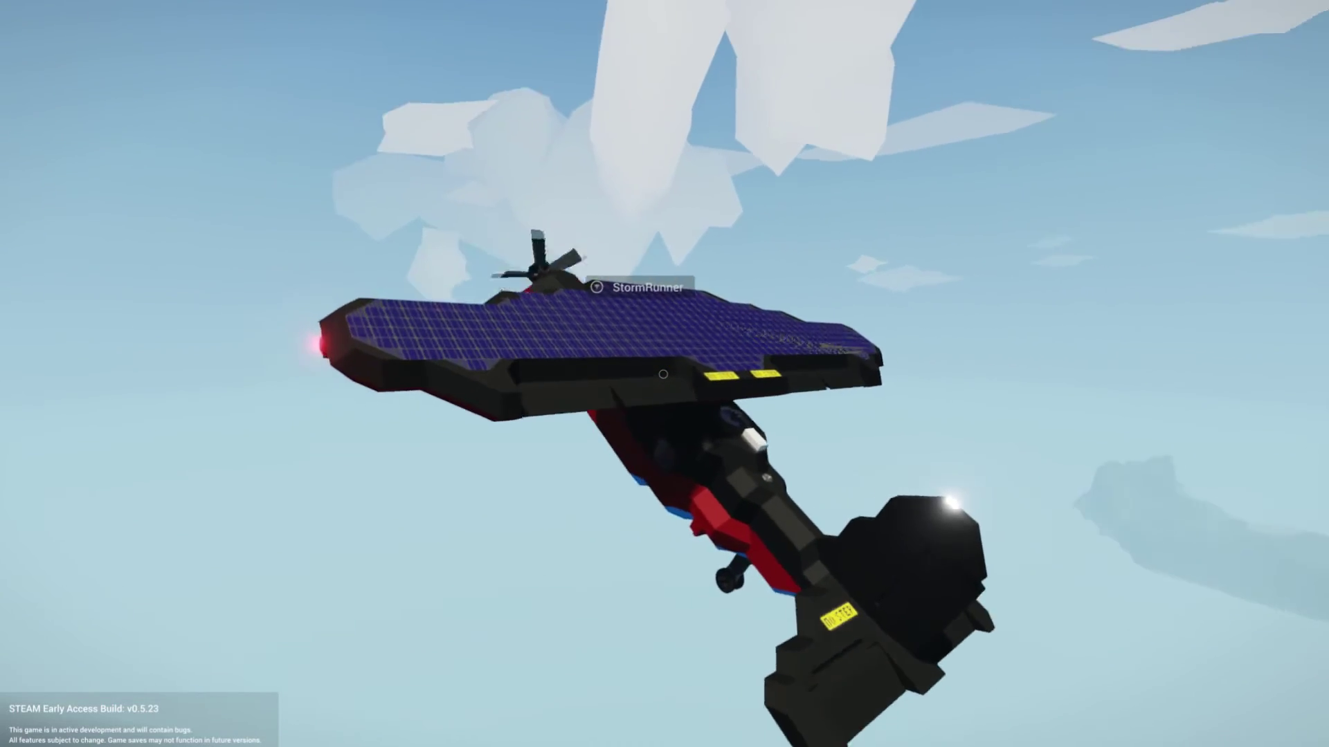
key("v")
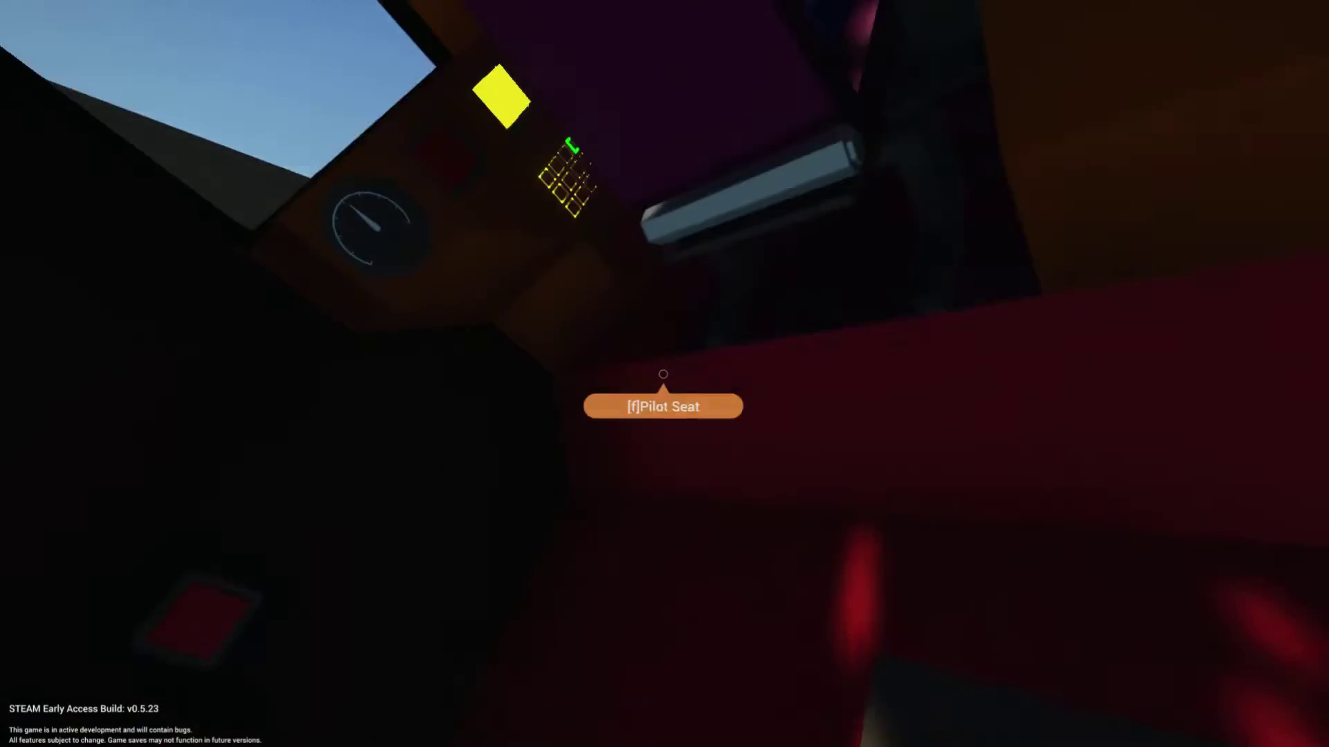
key("f")
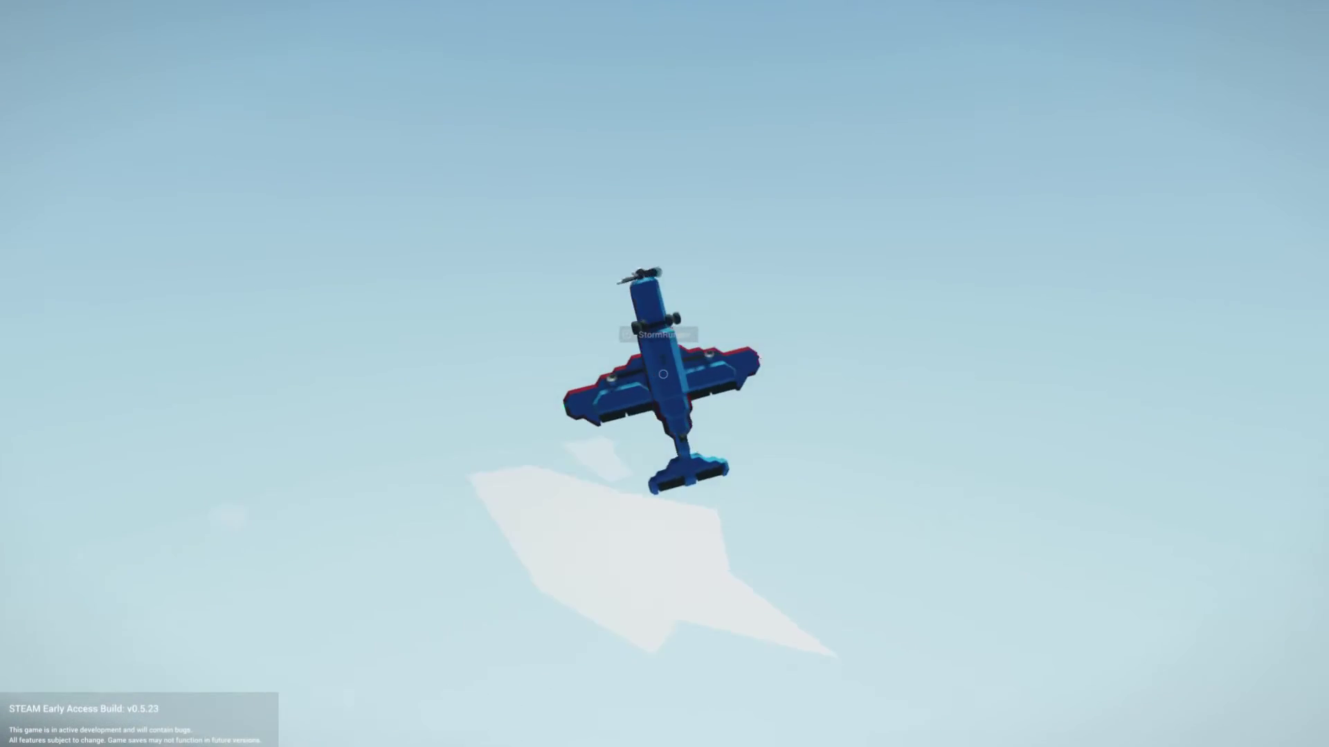
key("v")
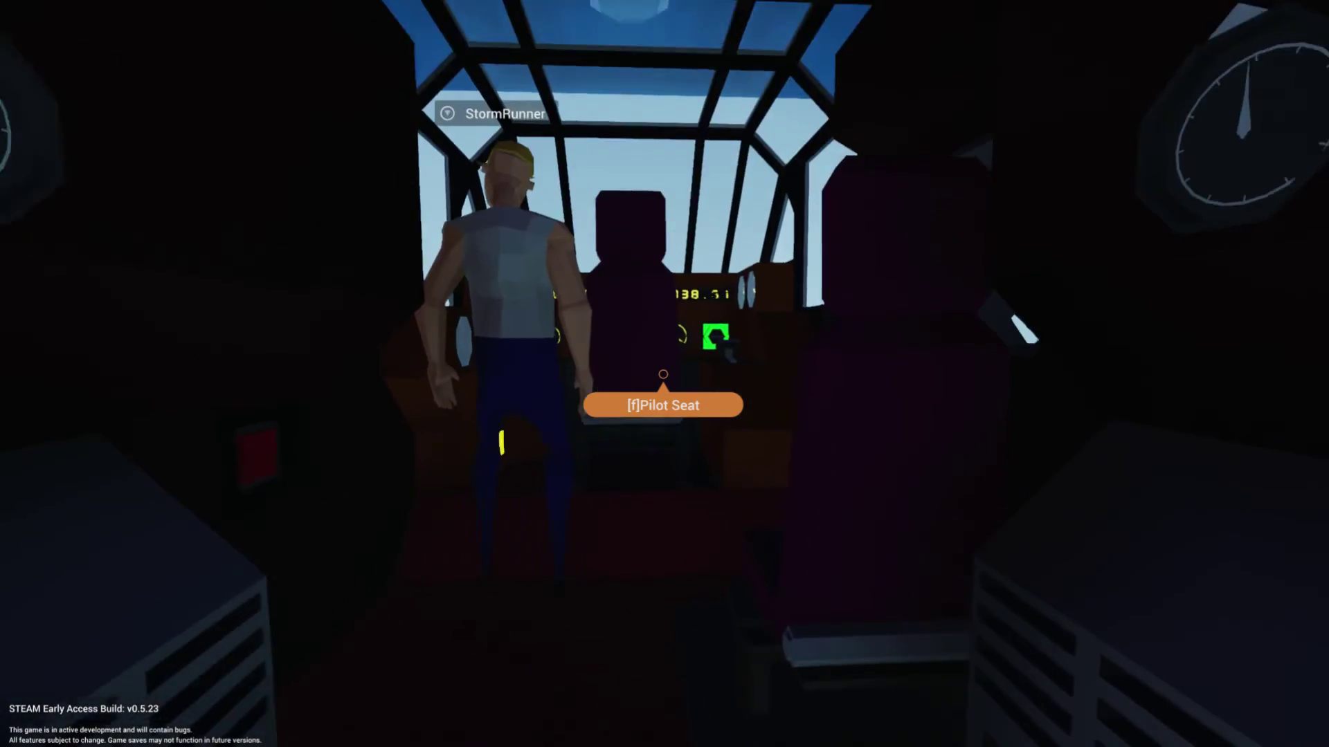
Step: Turn the StormRunner cabin heater off and the Cabine Lights on
key("e")
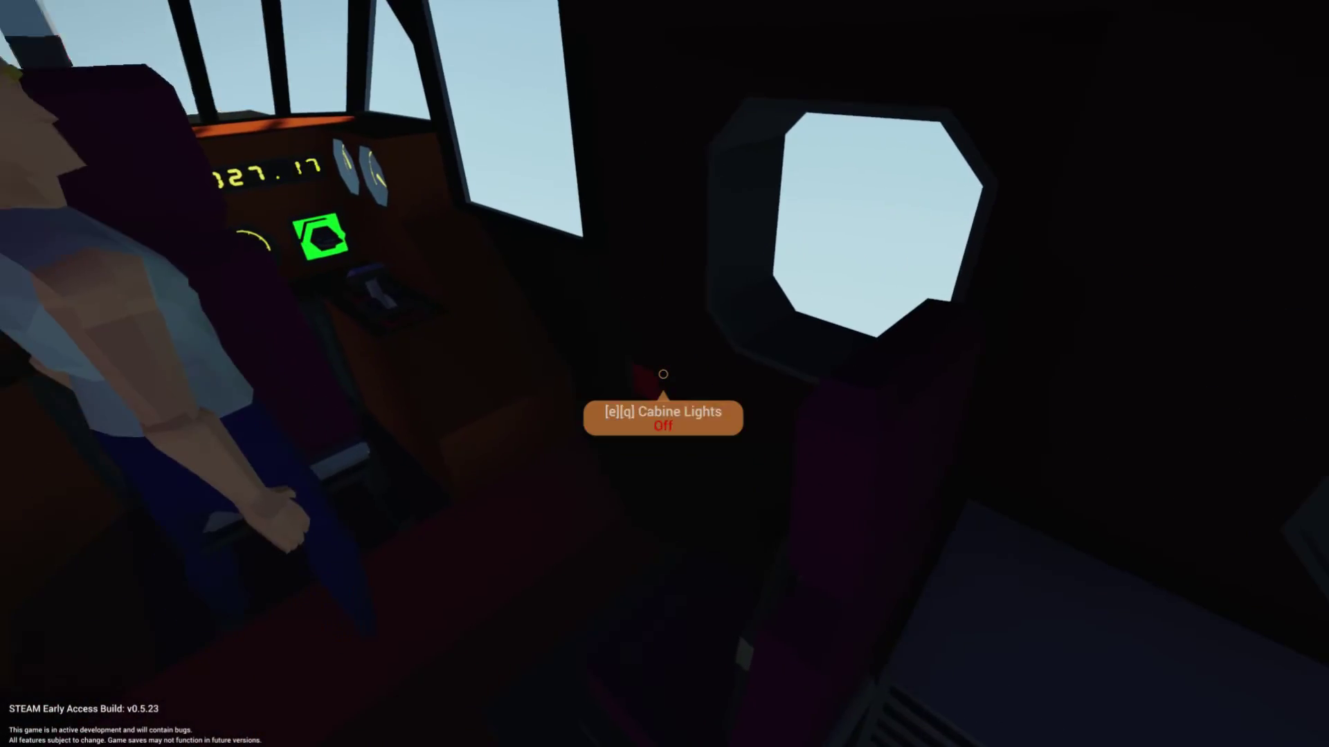
key("e")
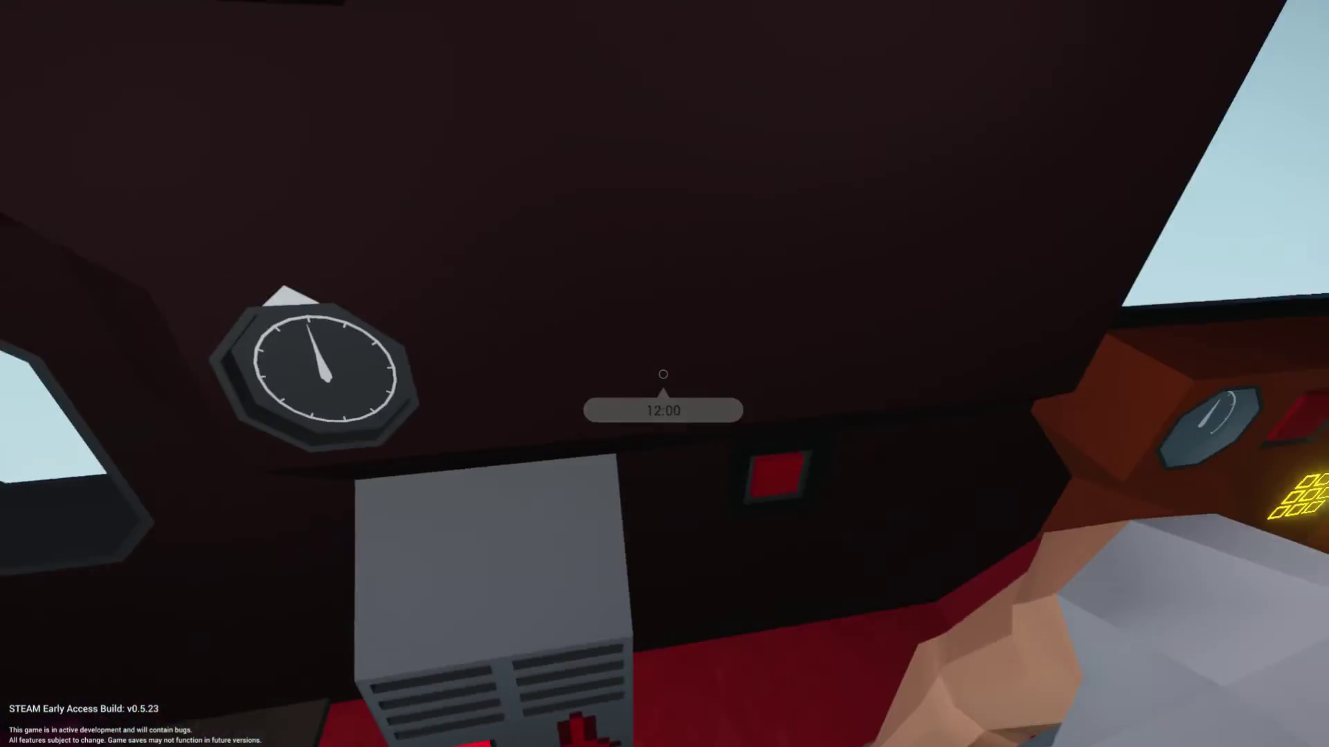